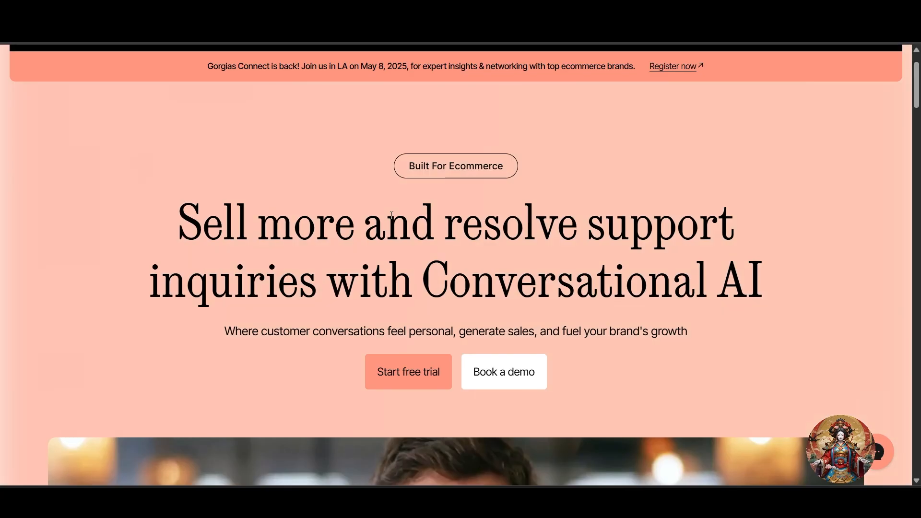
# - Look over the Gorgias homepage from the headline and intro video to the brands that trust it
pyautogui.scroll(-3, 391, 215)
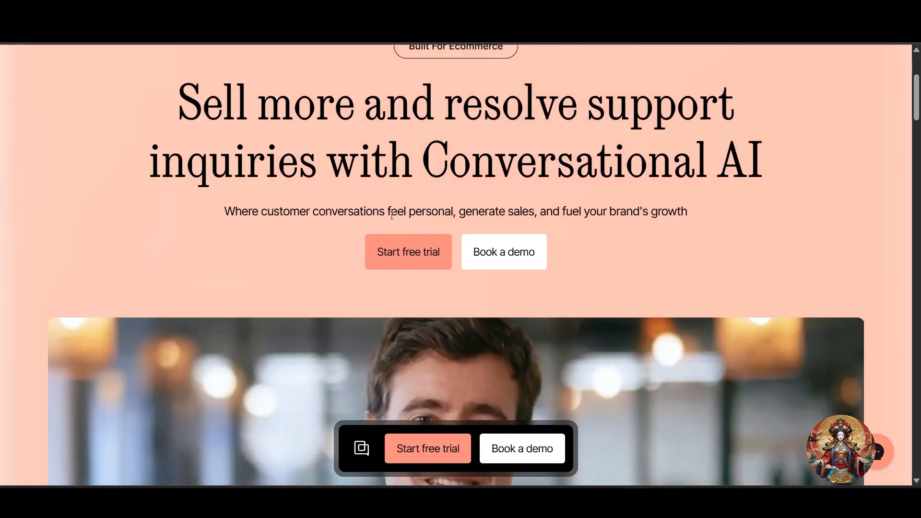
pyautogui.scroll(4, 392, 216)
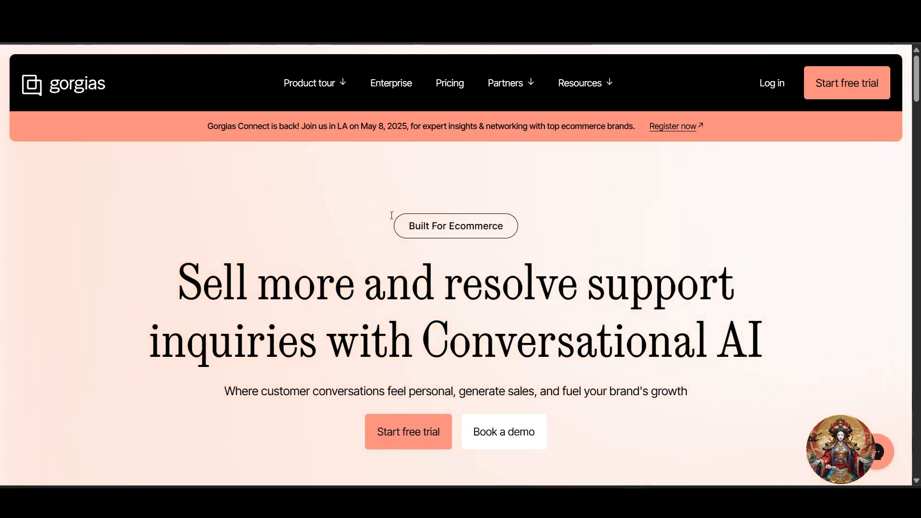
pyautogui.scroll(-3, 392, 215)
pyautogui.scroll(-7, 392, 216)
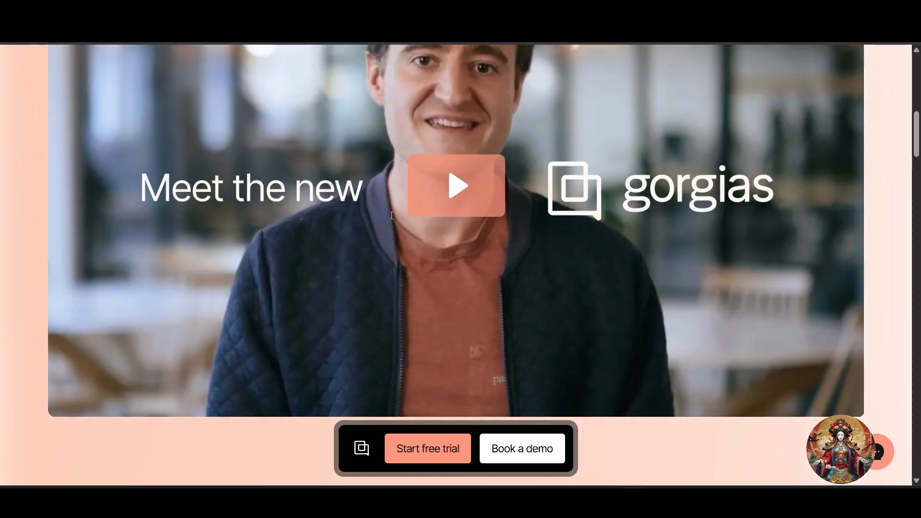
pyautogui.scroll(-2, 391, 215)
pyautogui.scroll(-2, 392, 215)
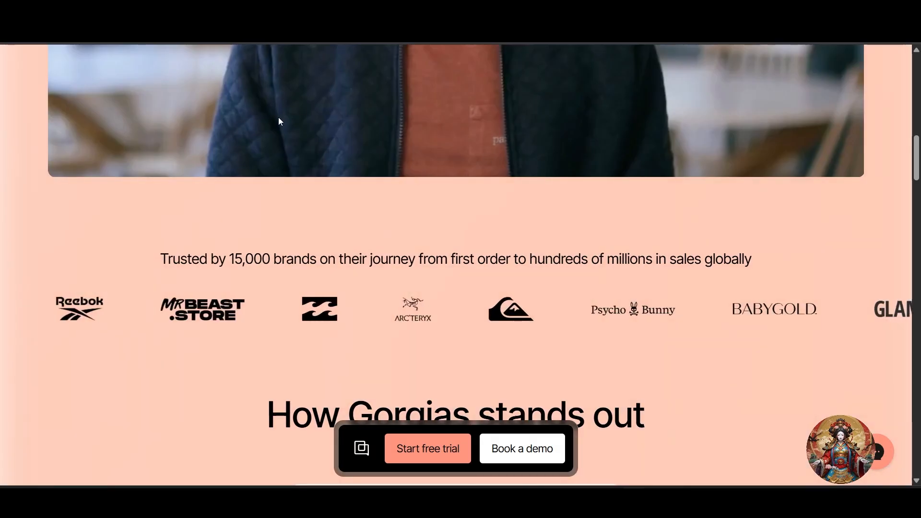
pyautogui.scroll(1, 333, 252)
pyautogui.scroll(2, 334, 252)
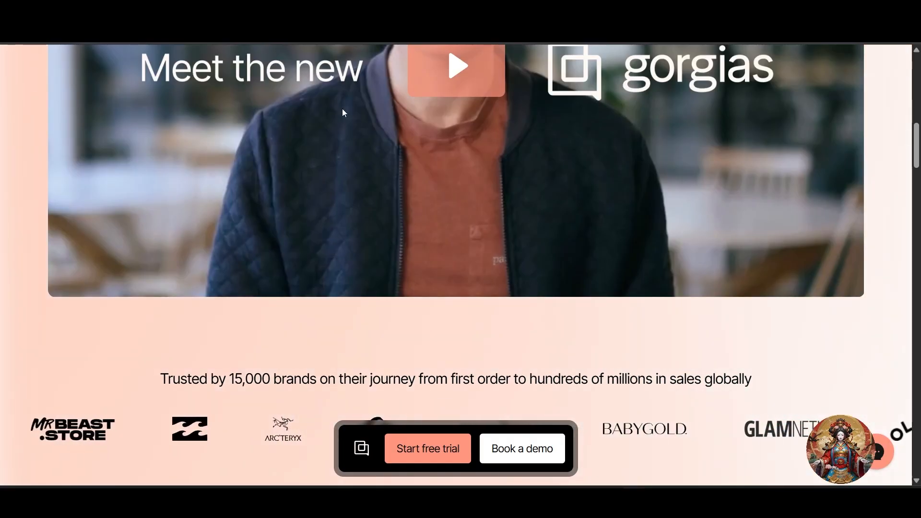
# - Search the web for Shopify in a new tab and open the official Shopify site
pyautogui.hotkey('ctrl', 't')
pyautogui.click(605, 32)
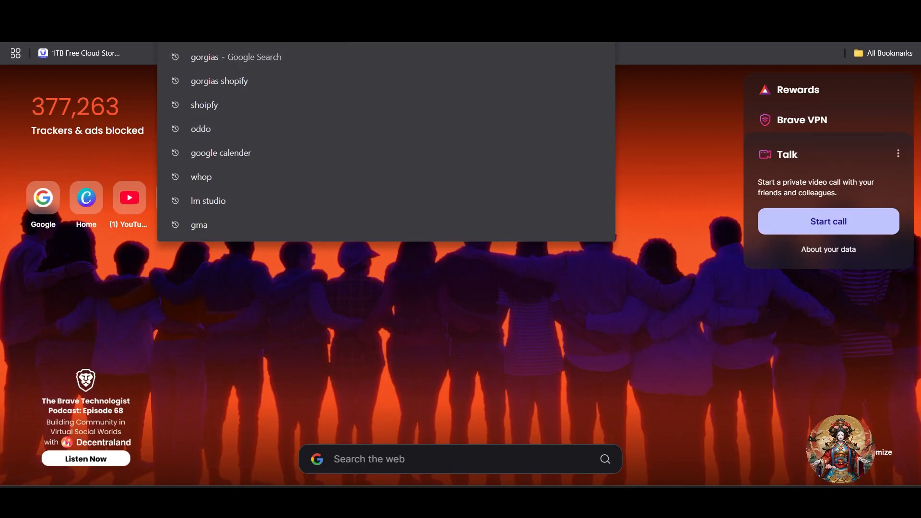
pyautogui.write('shopifuy')
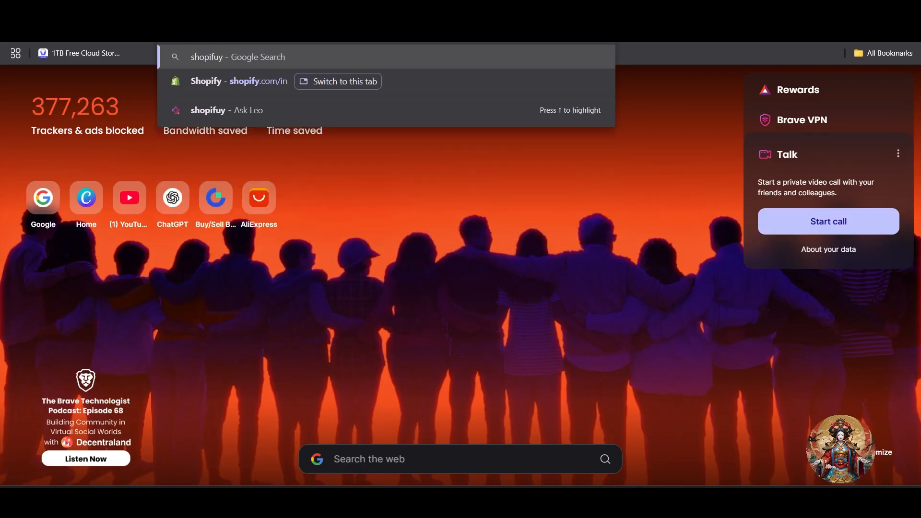
pyautogui.press('BackSpace')
pyautogui.press('BackSpace')
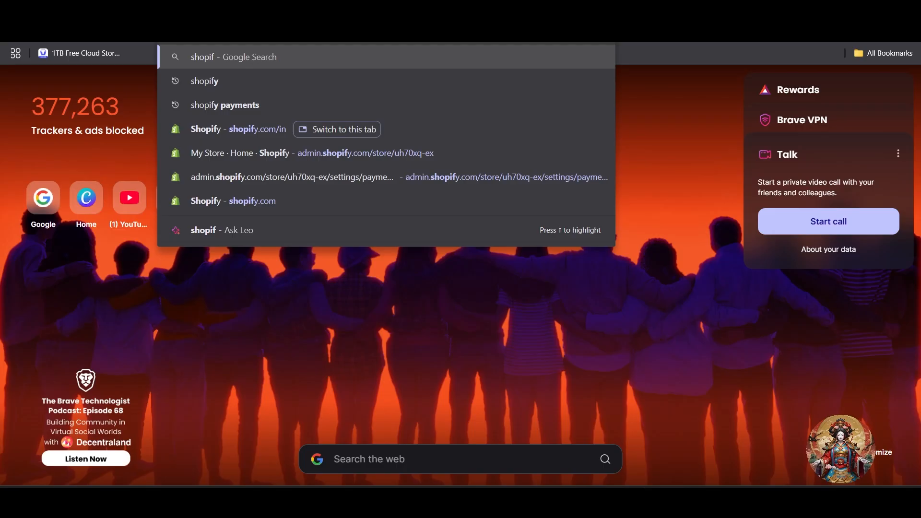
pyautogui.write('iy')
pyautogui.press('Return')
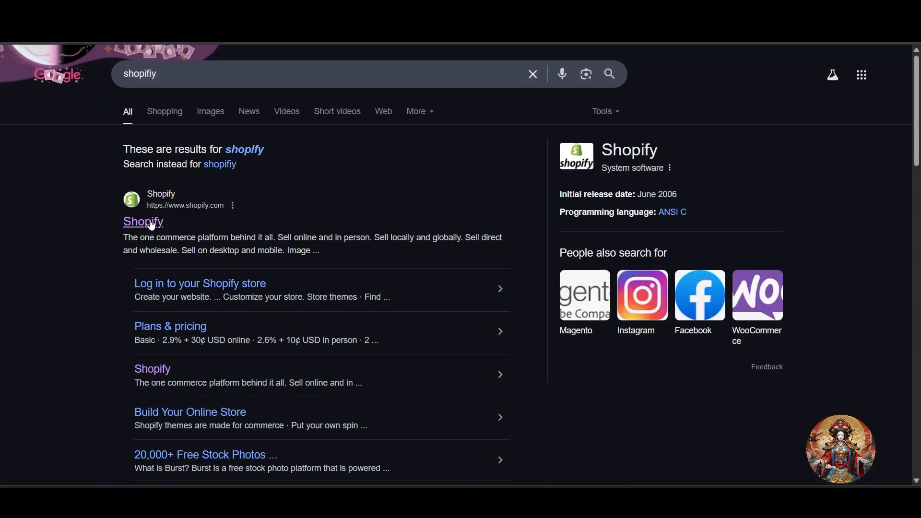
pyautogui.click(151, 224)
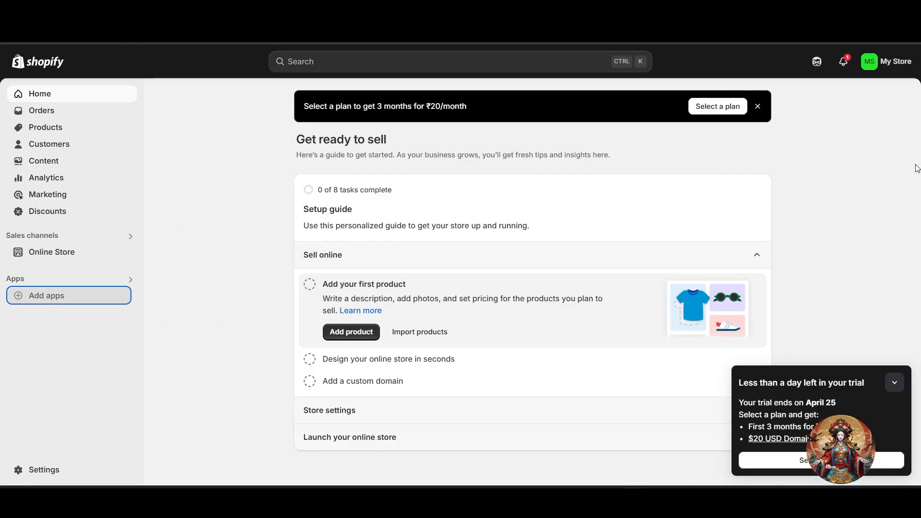
# - Collapse the trial notice and look through the apps recommended for the store, closing the list when done
pyautogui.click(895, 383)
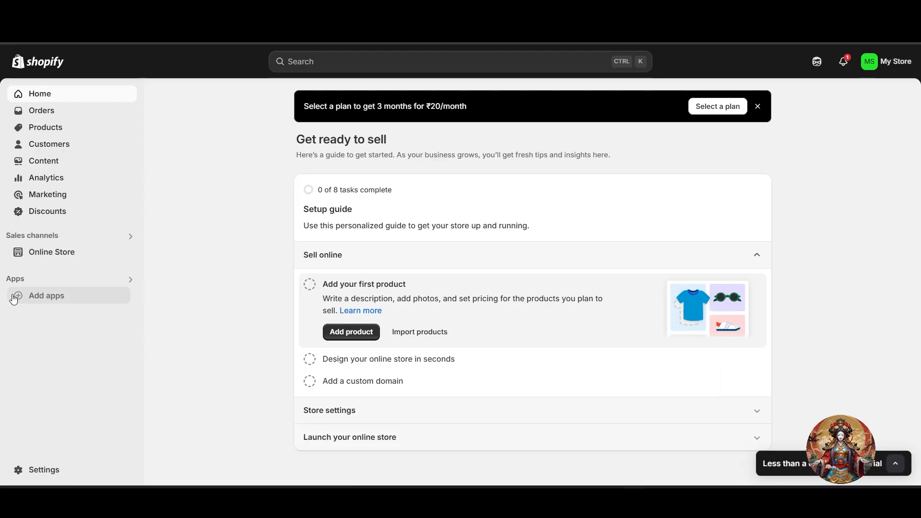
pyautogui.click(50, 302)
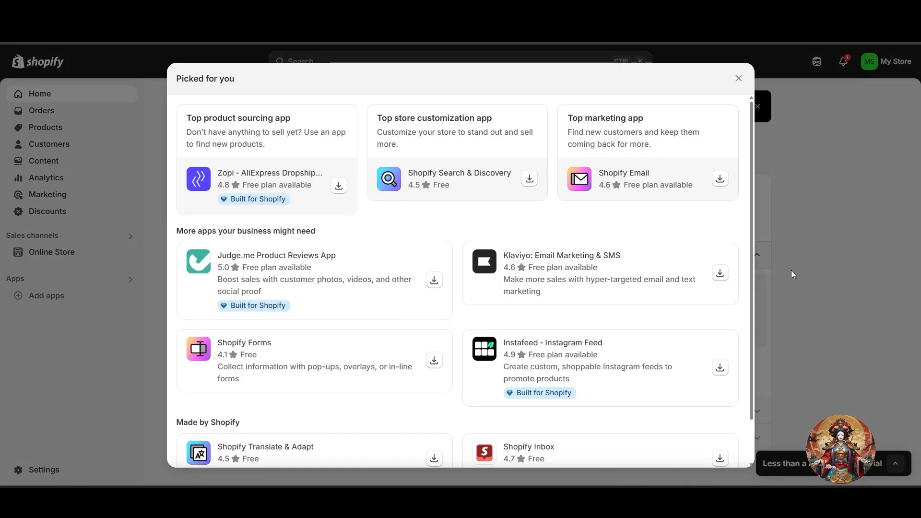
pyautogui.scroll(-2, 571, 264)
pyautogui.scroll(2, 456, 207)
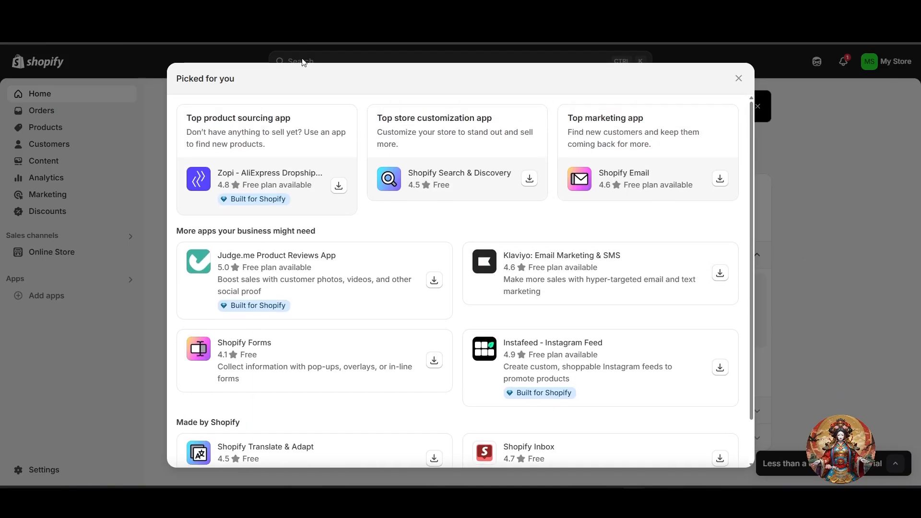
pyautogui.scroll(-2, 403, 269)
pyautogui.click(801, 279)
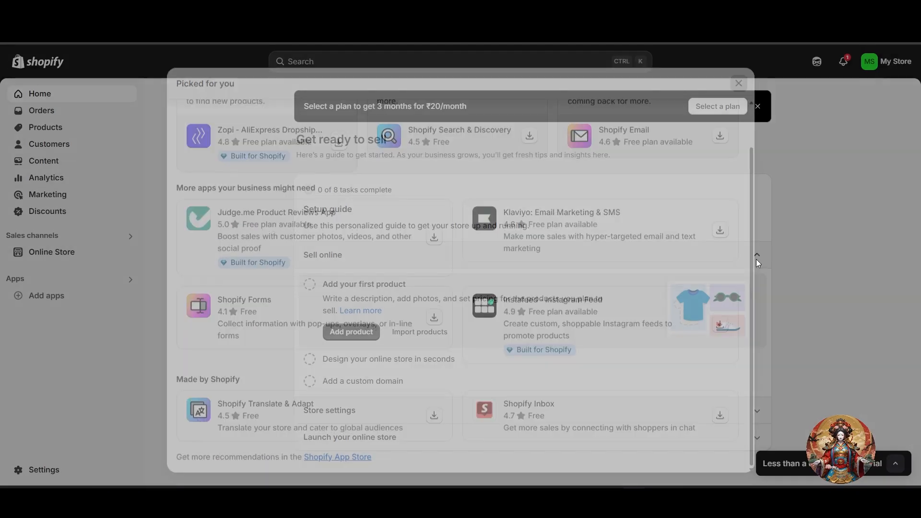
# - Search the store admin for "gorgias" and open the Gorgias: Helpdesk, Chat & FAQ listing in the Shopify App Store
pyautogui.click(360, 62)
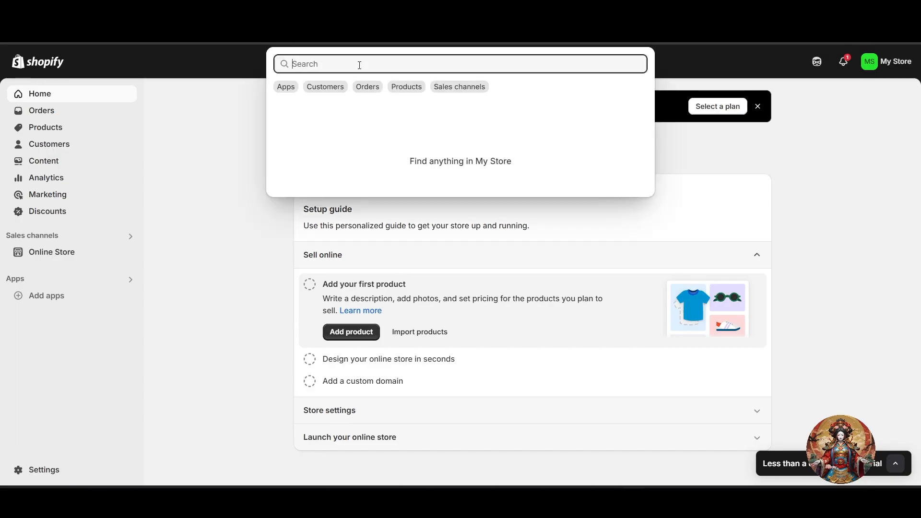
pyautogui.write('g')
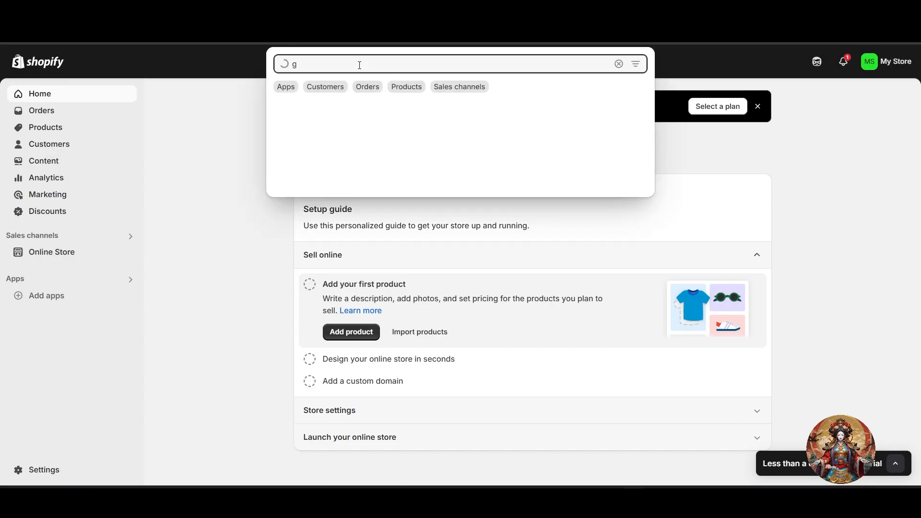
pyautogui.write('og')
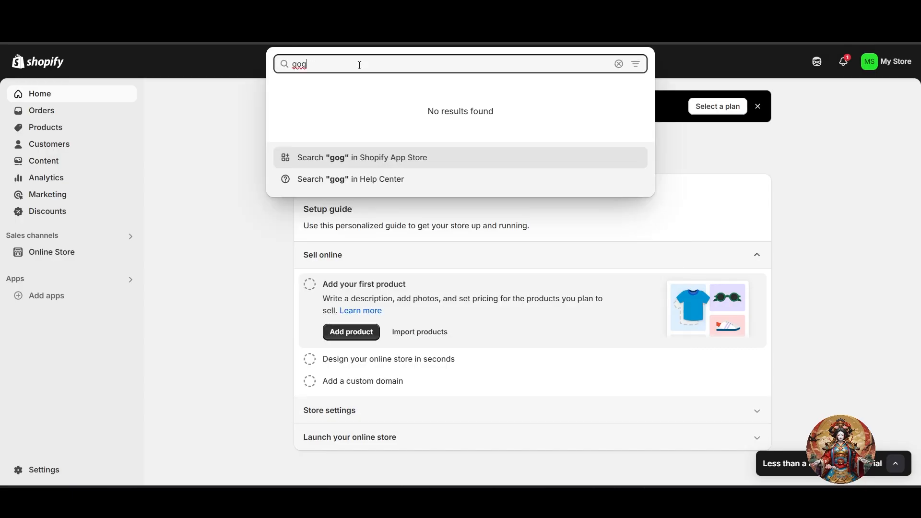
pyautogui.write('ias')
pyautogui.press('BackSpace')
pyautogui.press('BackSpace')
pyautogui.press('BackSpace')
pyautogui.write('rgias')
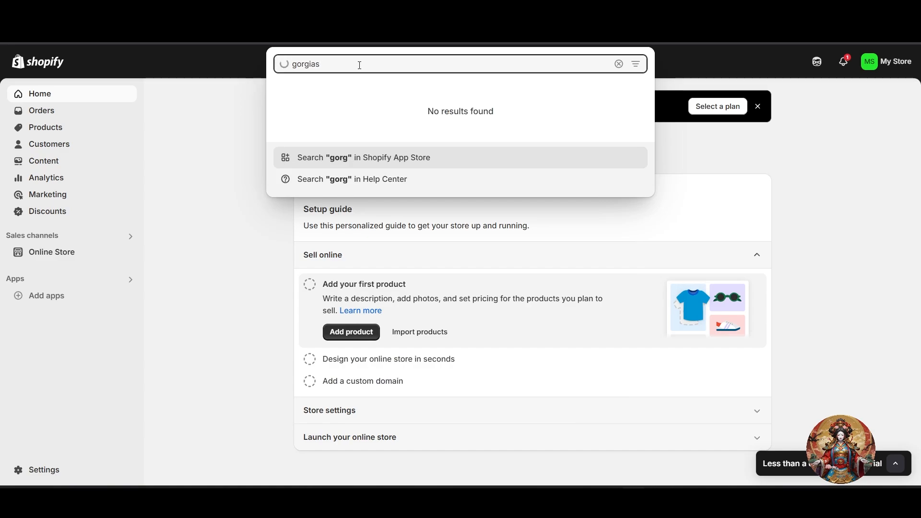
pyautogui.click(377, 103)
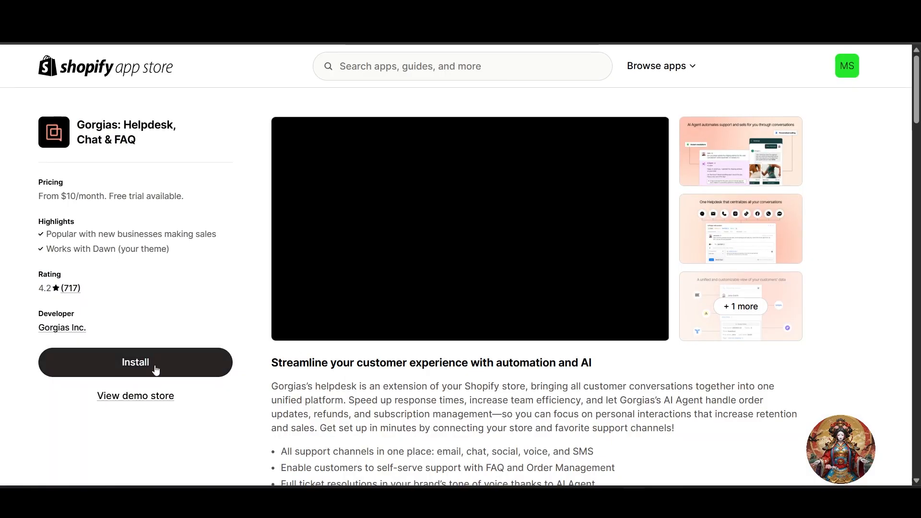
# - Install the Gorgias - Live Chat & Helpdesk app on the store, approving its requested data access
pyautogui.click(155, 367)
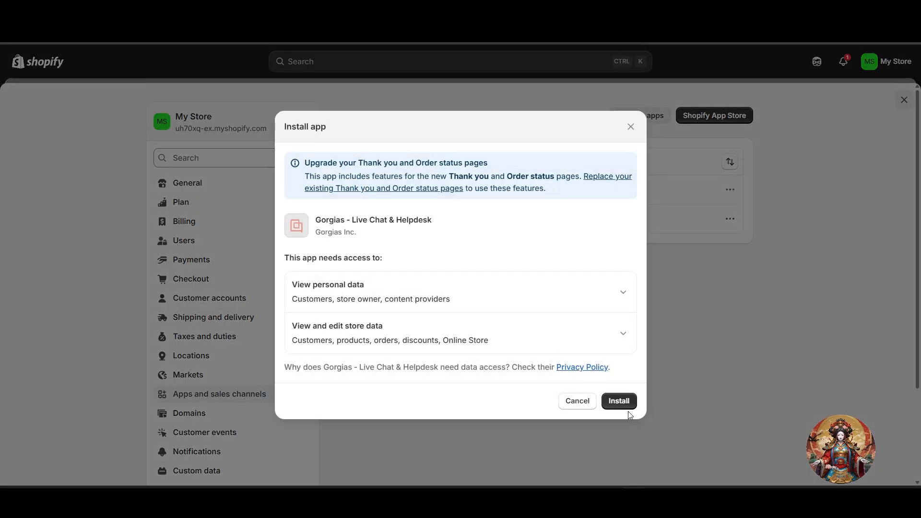
pyautogui.click(629, 405)
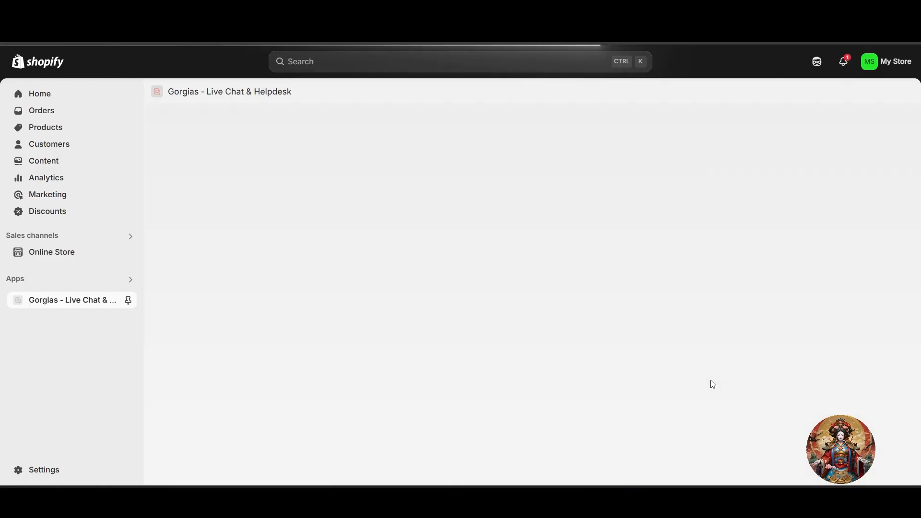
pyautogui.click(506, 172)
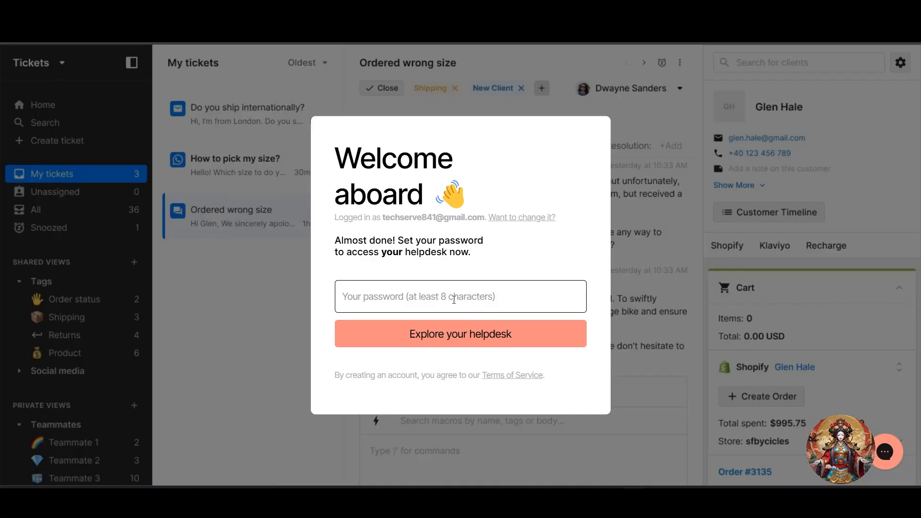
# - Set the account password for the new Gorgias helpdesk and enter the helpdesk
pyautogui.click(471, 338)
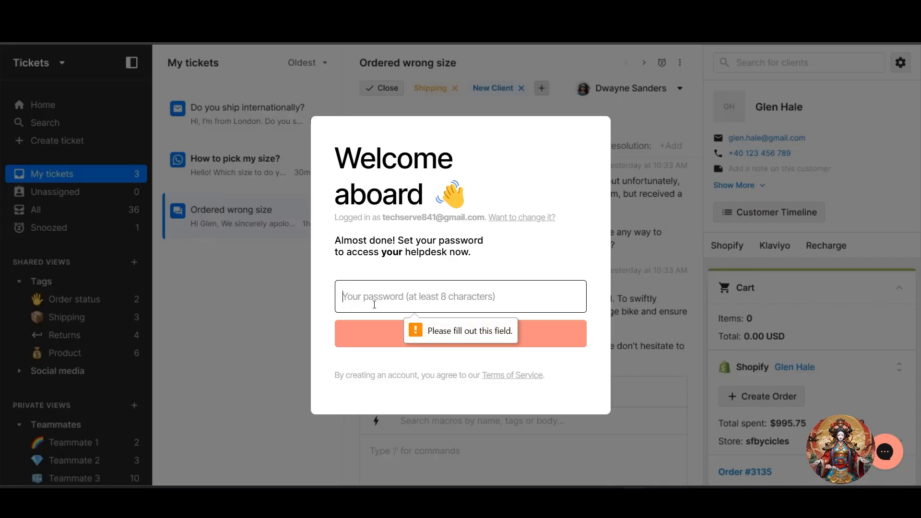
pyautogui.hotkey('ctrl', 'v')
pyautogui.click(446, 340)
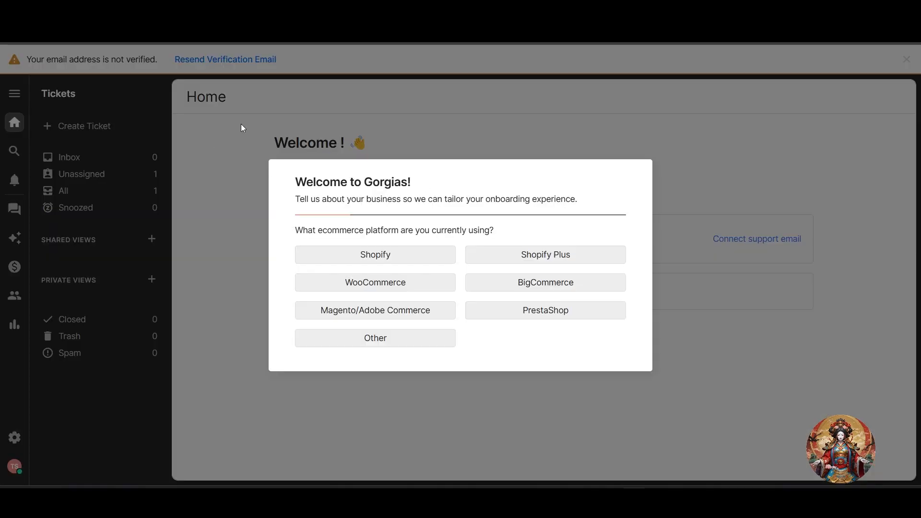
# - Answer the onboarding questions with Shopify as the ecommerce platform and Email as the main source of support requests
pyautogui.click(397, 259)
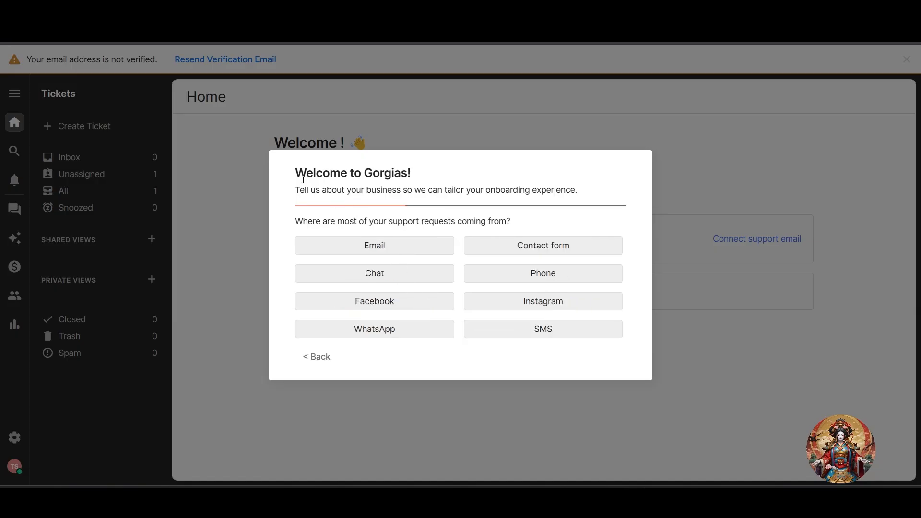
pyautogui.moveTo(301, 190); pyautogui.dragTo(581, 193)
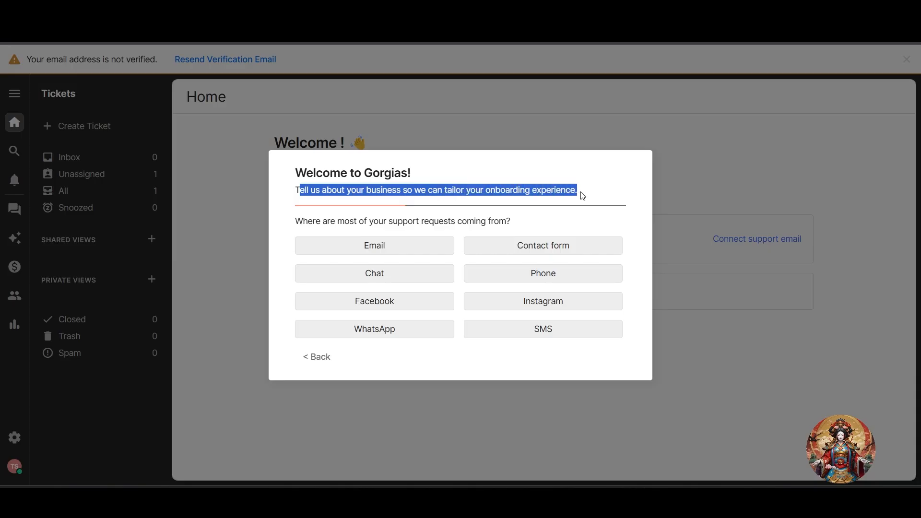
pyautogui.moveTo(295, 221); pyautogui.dragTo(501, 222)
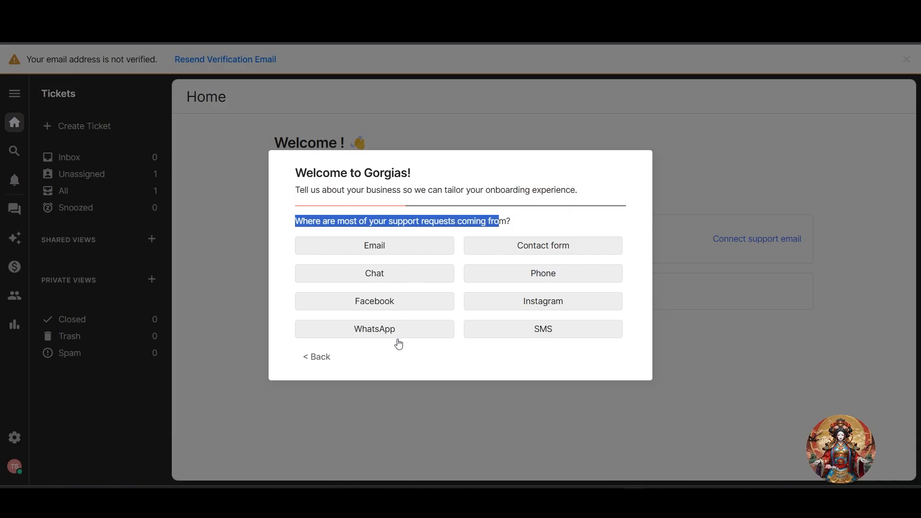
pyautogui.click(388, 246)
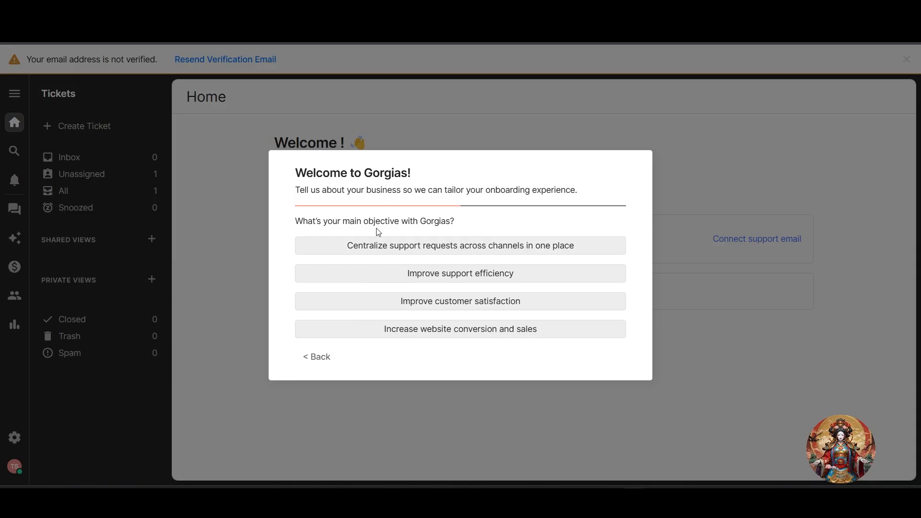
# - Answer the onboarding questions with Improve support efficiency as the objective, Interested in AI automation, and a support team of one
pyautogui.moveTo(295, 222); pyautogui.dragTo(462, 222)
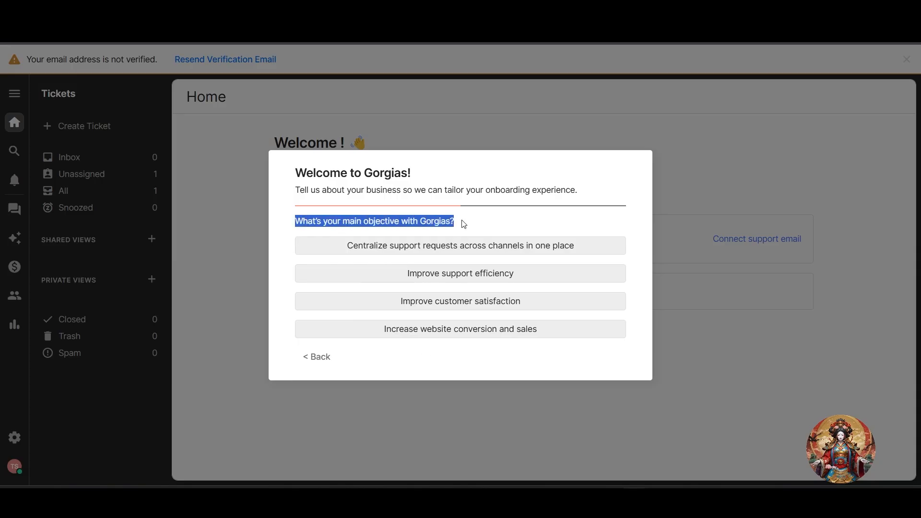
pyautogui.click(537, 225)
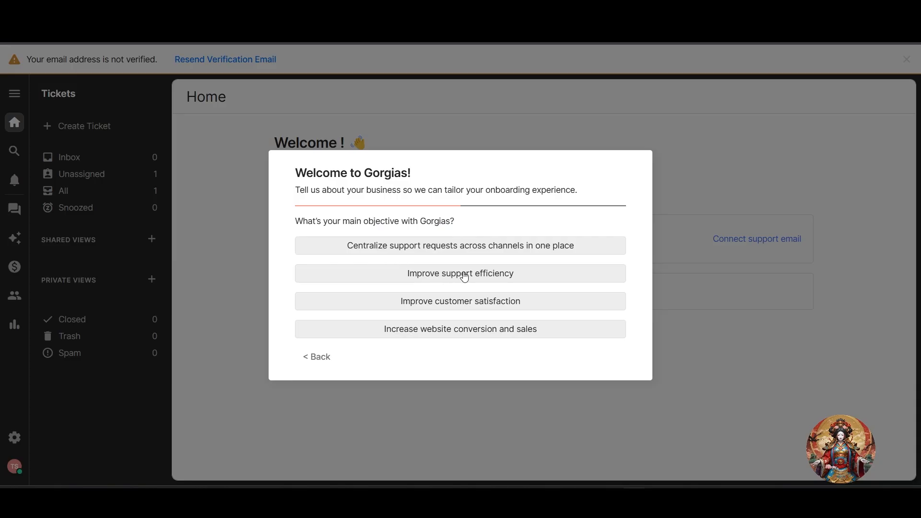
pyautogui.click(486, 276)
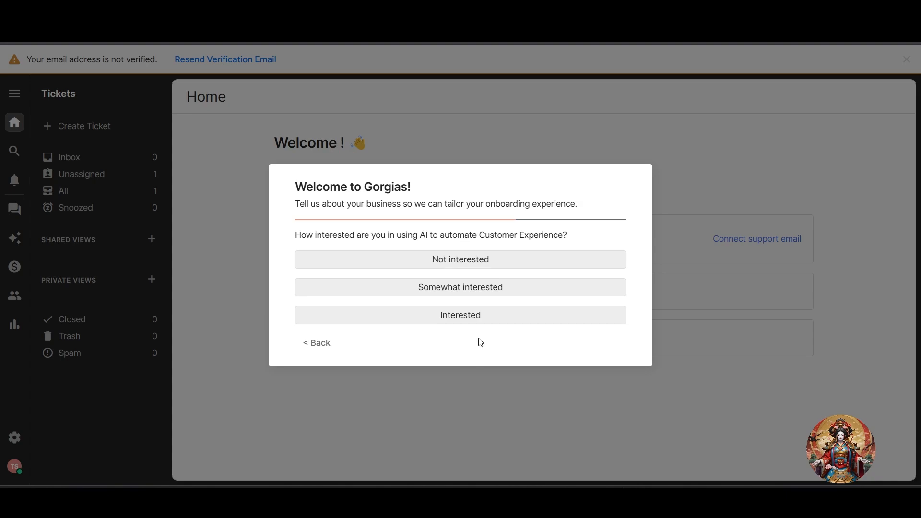
pyautogui.click(501, 319)
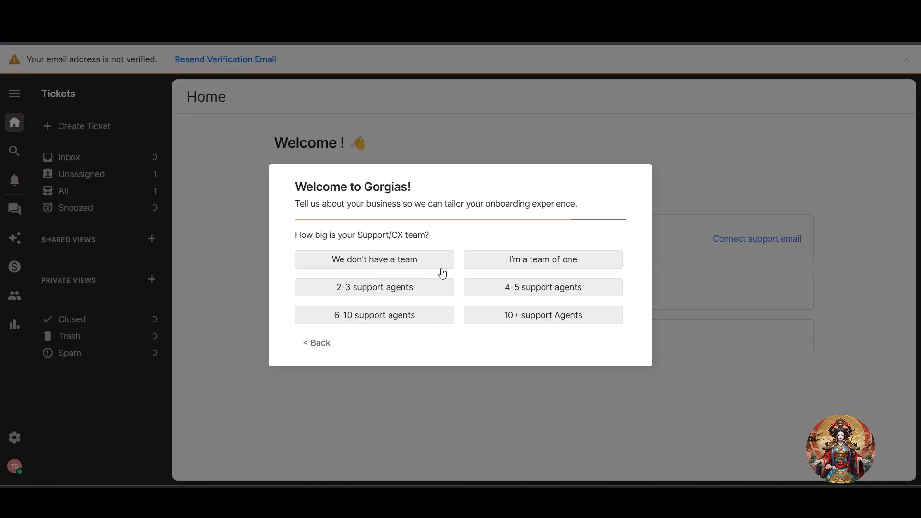
pyautogui.click(528, 261)
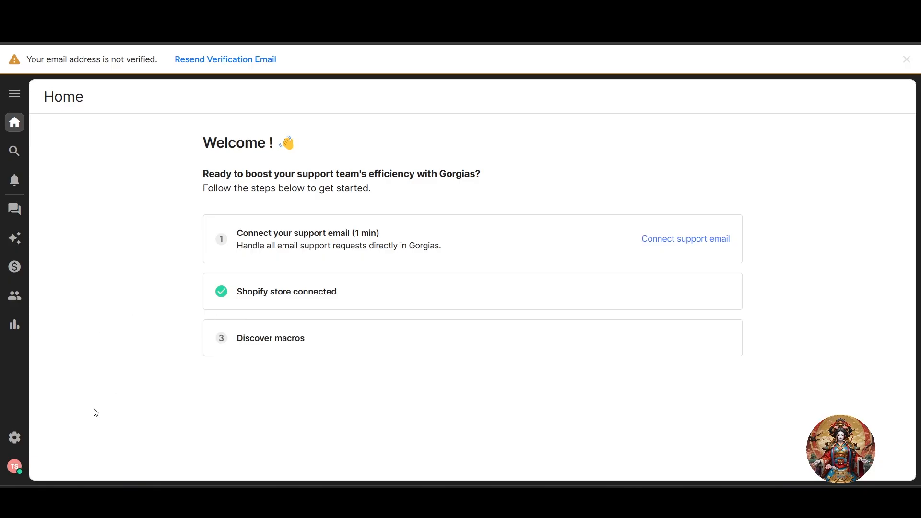
# - Add a support email address in the Email channel settings by connecting a Gmail account and granting access
pyautogui.moveTo(20, 442)
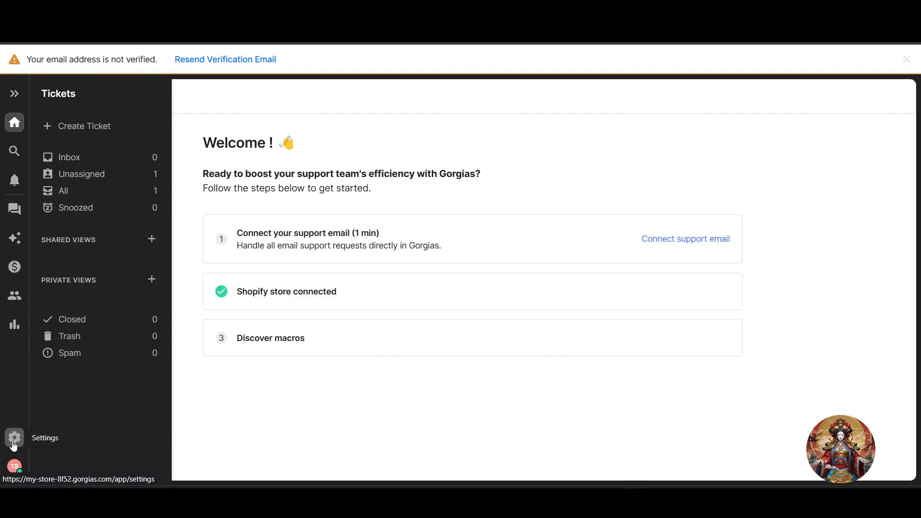
pyautogui.click(14, 443)
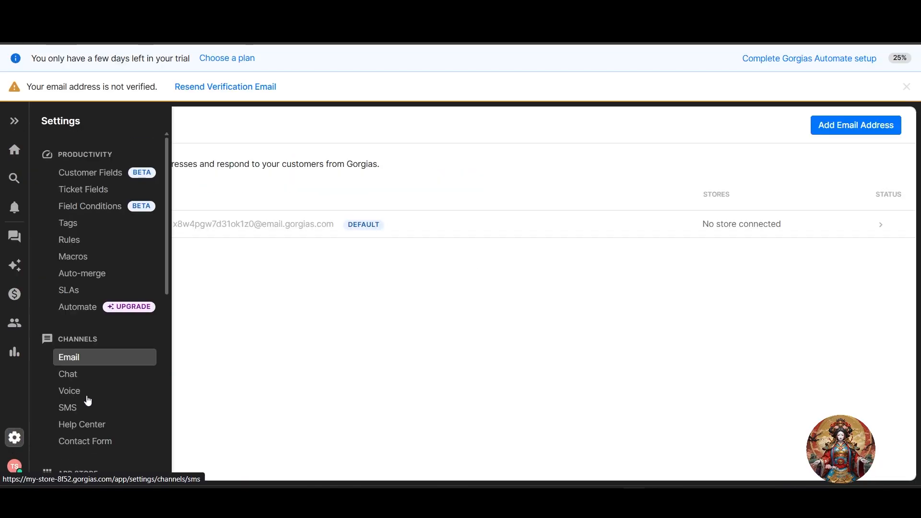
pyautogui.click(90, 363)
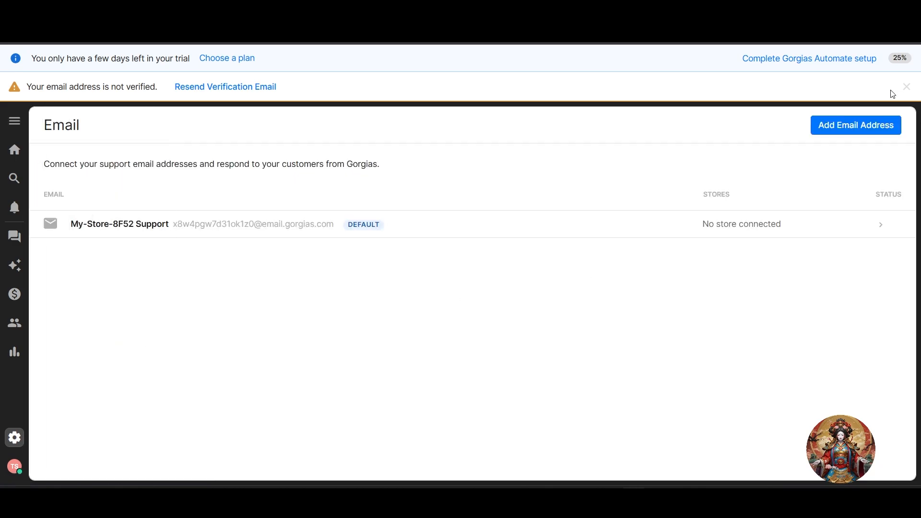
pyautogui.click(840, 131)
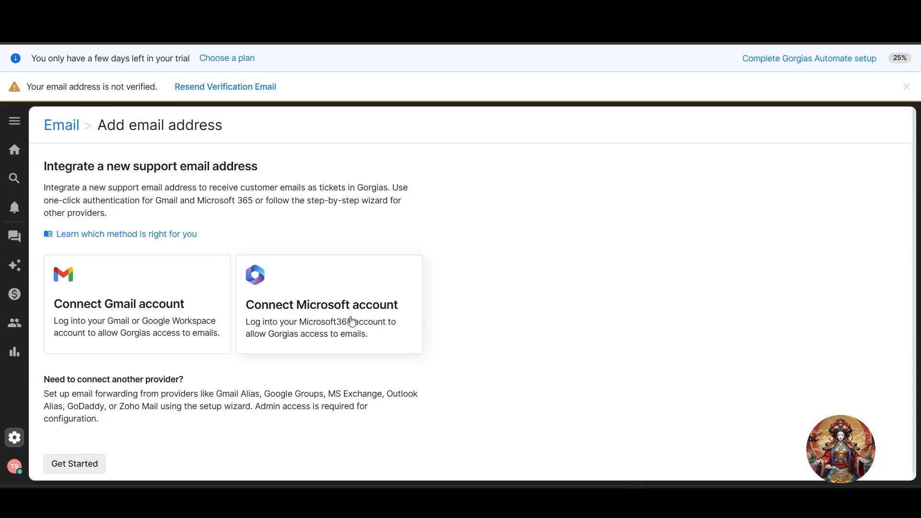
pyautogui.click(179, 302)
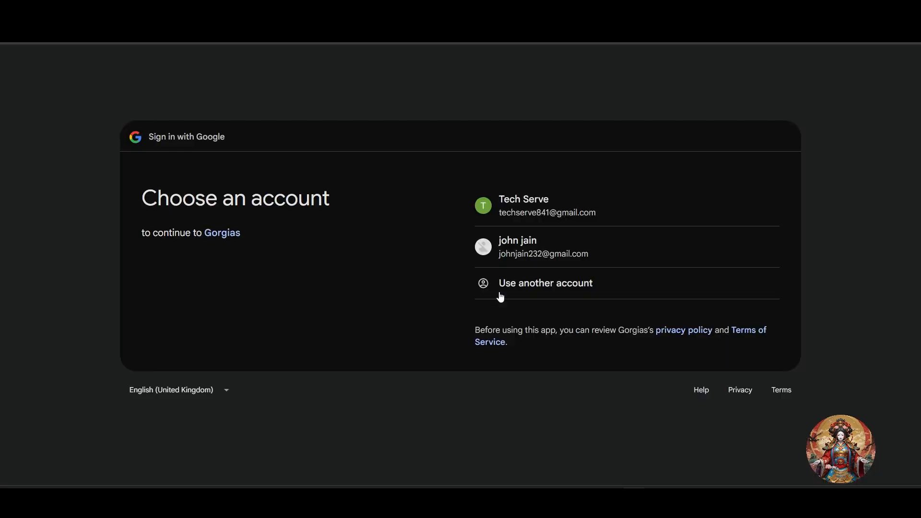
pyautogui.click(510, 208)
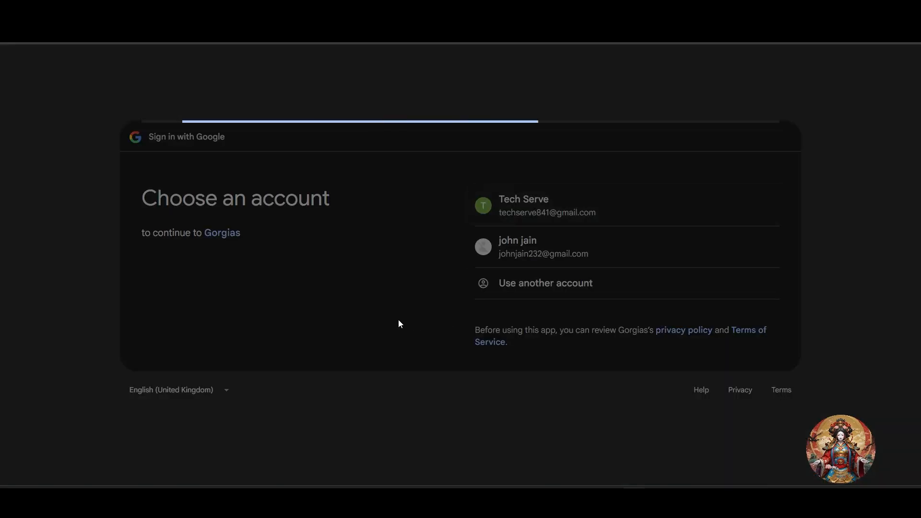
pyautogui.click(722, 327)
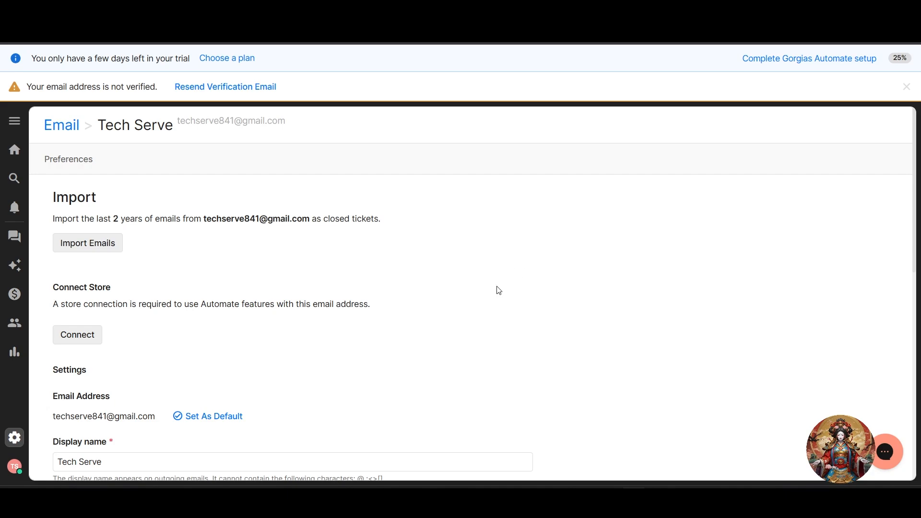
pyautogui.scroll(-7, 362, 314)
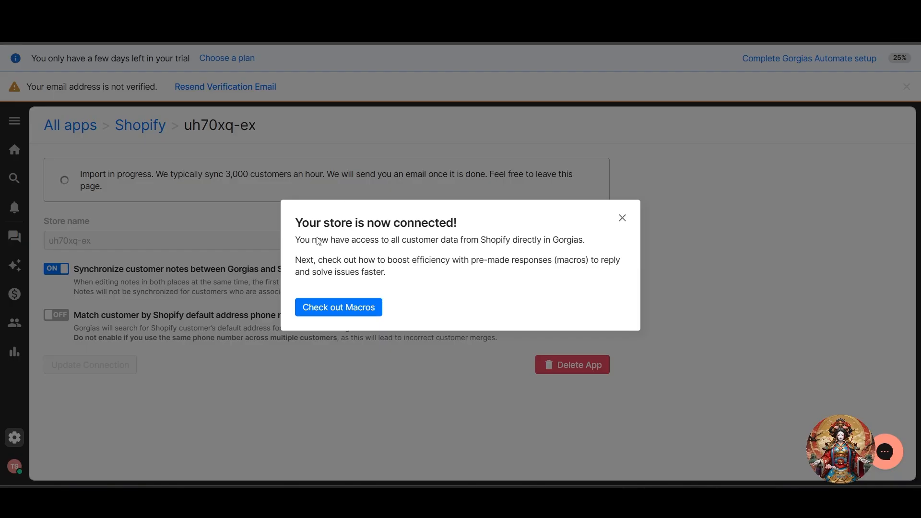
# - Look over the existing macros and start a new macro named Test
pyautogui.click(348, 307)
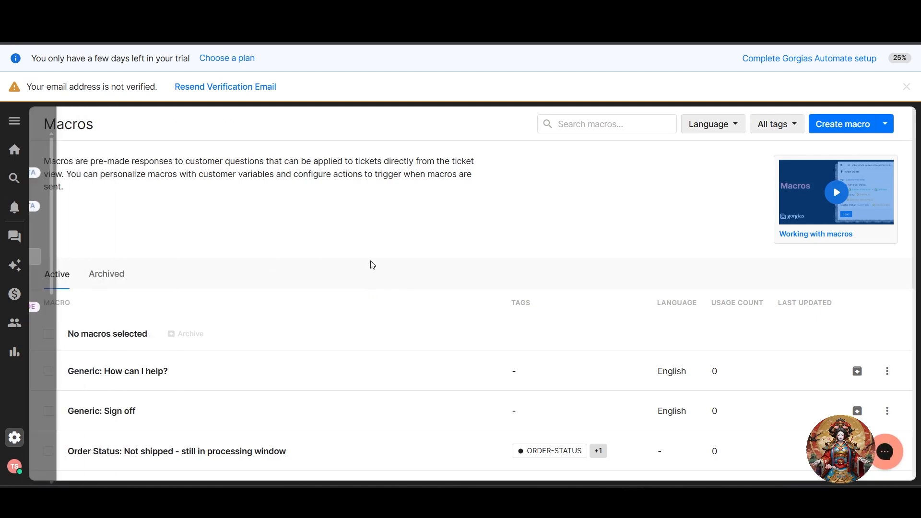
pyautogui.scroll(-4, 336, 287)
pyautogui.scroll(4, 336, 307)
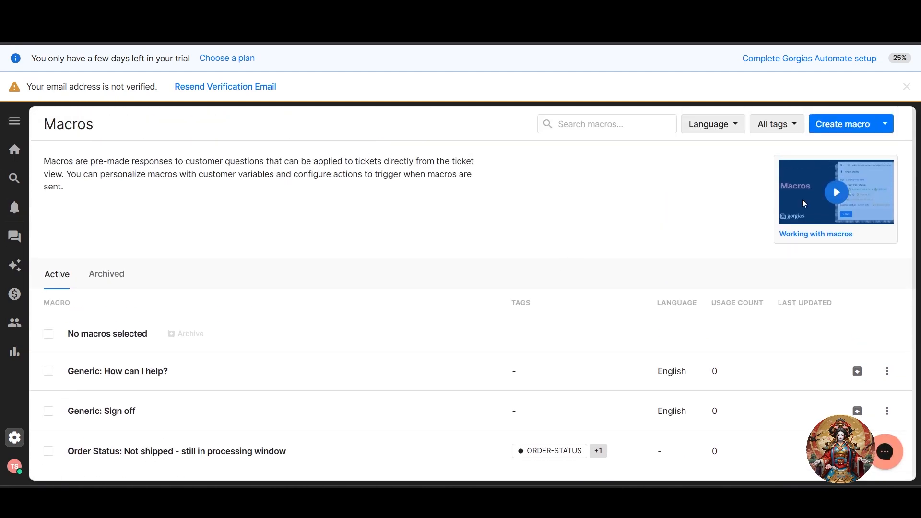
pyautogui.click(843, 125)
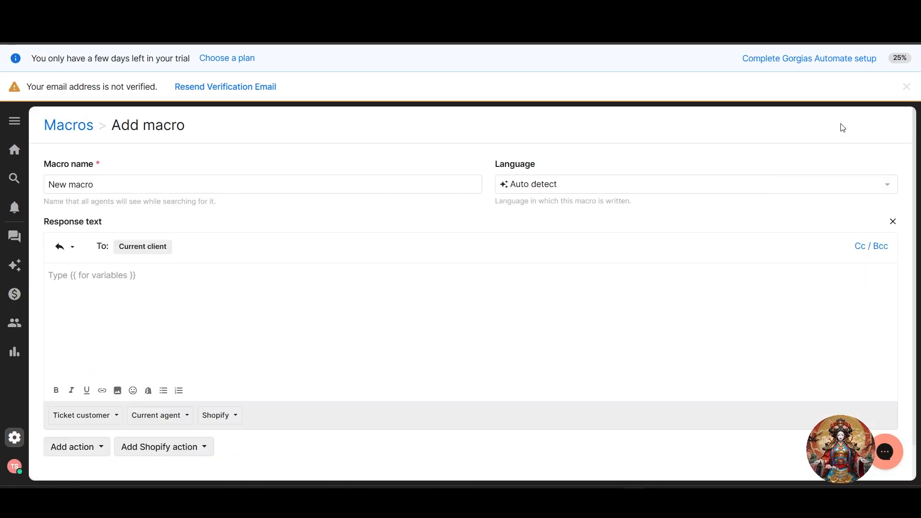
pyautogui.click(138, 185)
pyautogui.moveTo(2, 199)
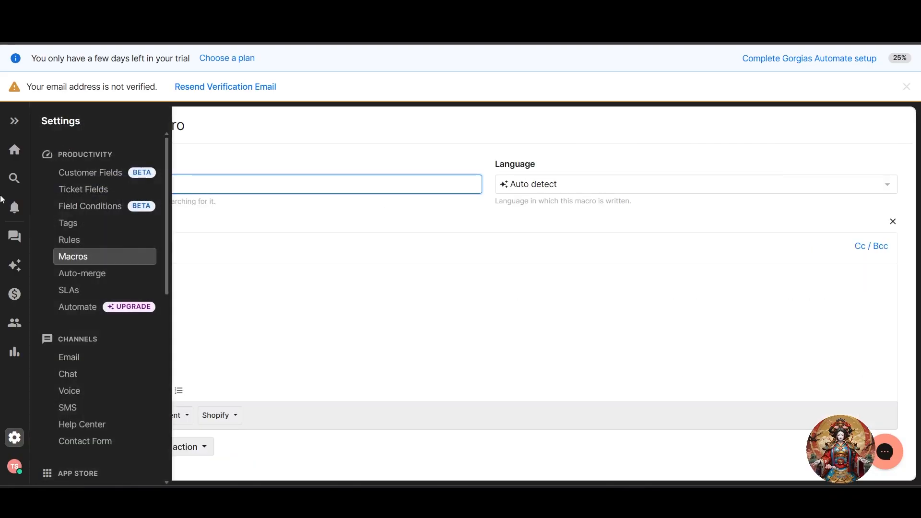
pyautogui.press('BackSpace')
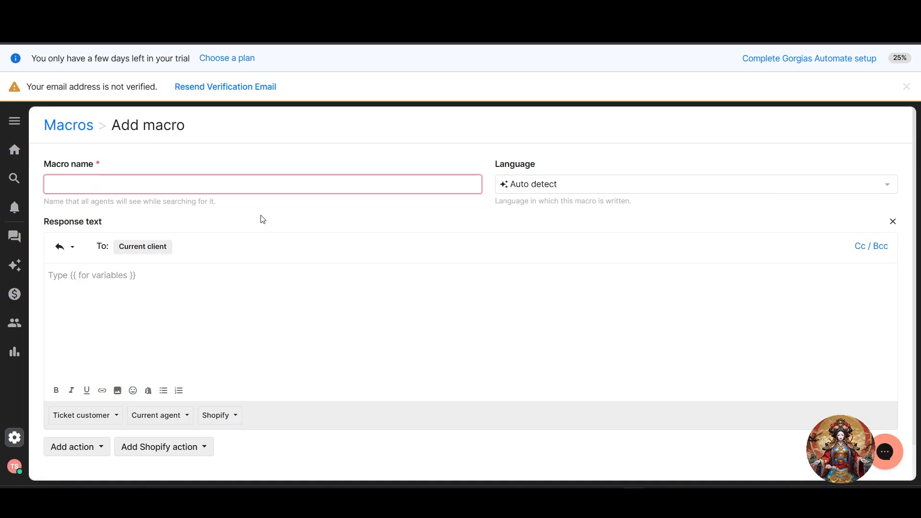
pyautogui.write('F')
pyautogui.write('Test')
# - Examine the language choices for the Test macro and its empty response text
pyautogui.click(586, 174)
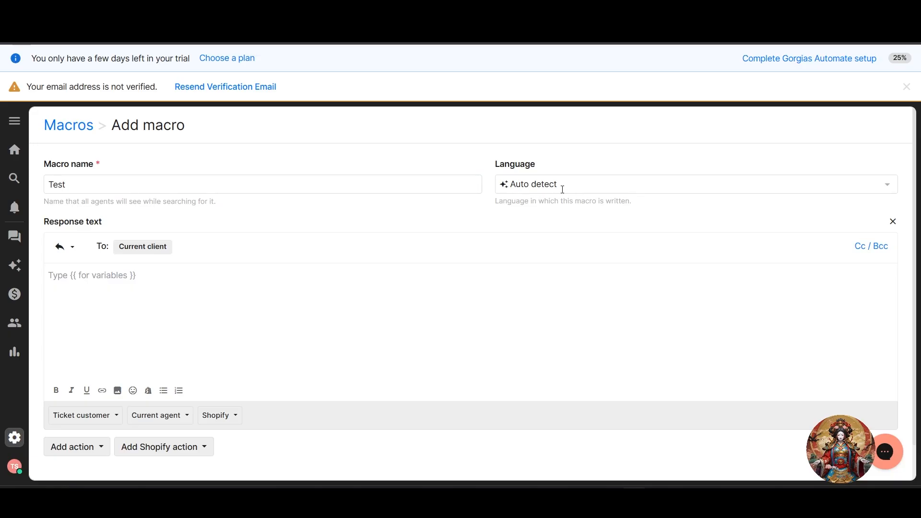
pyautogui.click(617, 186)
pyautogui.click(646, 187)
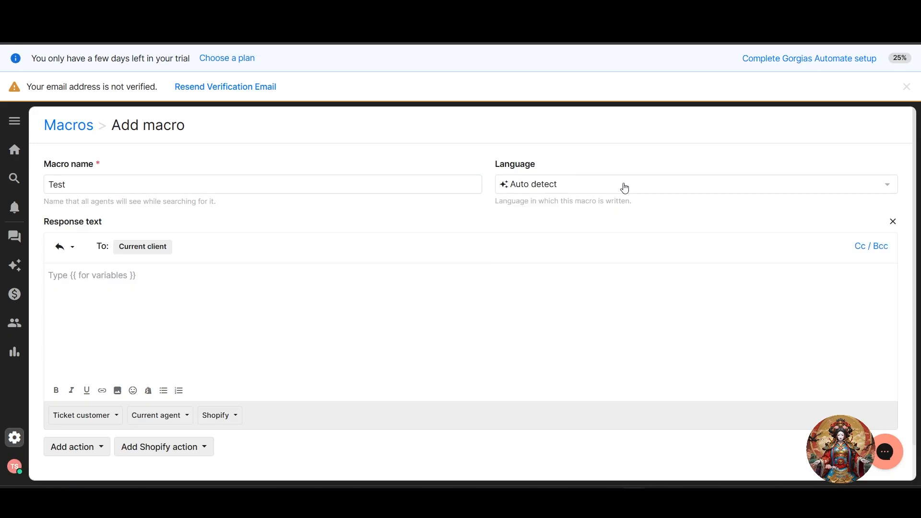
pyautogui.click(570, 186)
pyautogui.click(592, 193)
pyautogui.write('z')
pyautogui.scroll(-1, 127, 328)
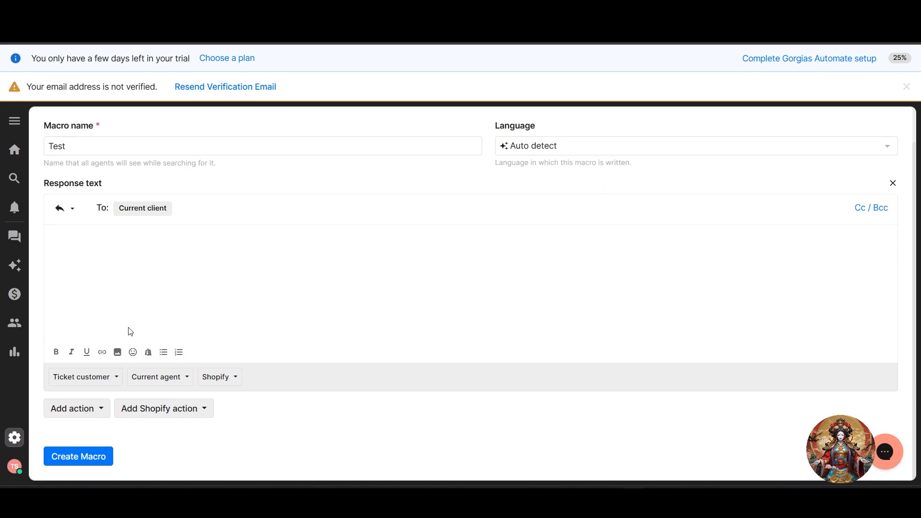
# - Check the actions that can be added to the Test macro and clear the stray response text
pyautogui.click(95, 411)
pyautogui.click(96, 415)
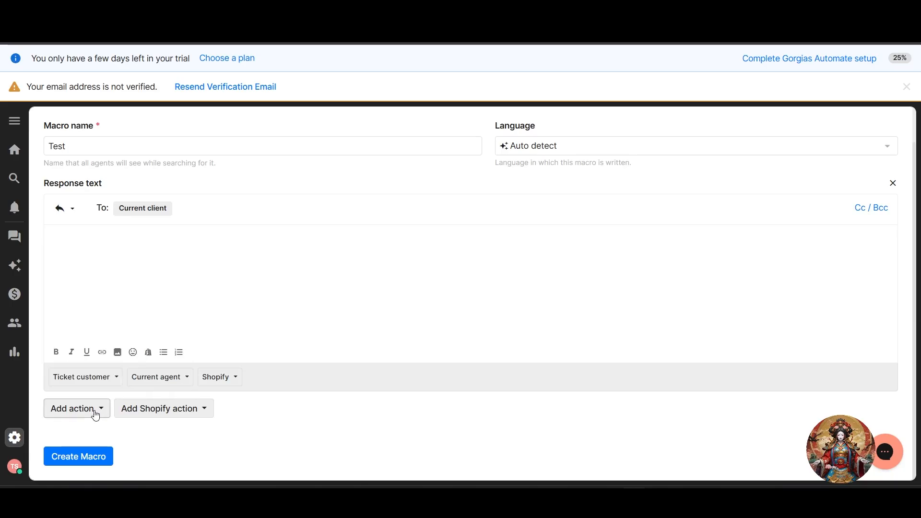
pyautogui.click(84, 459)
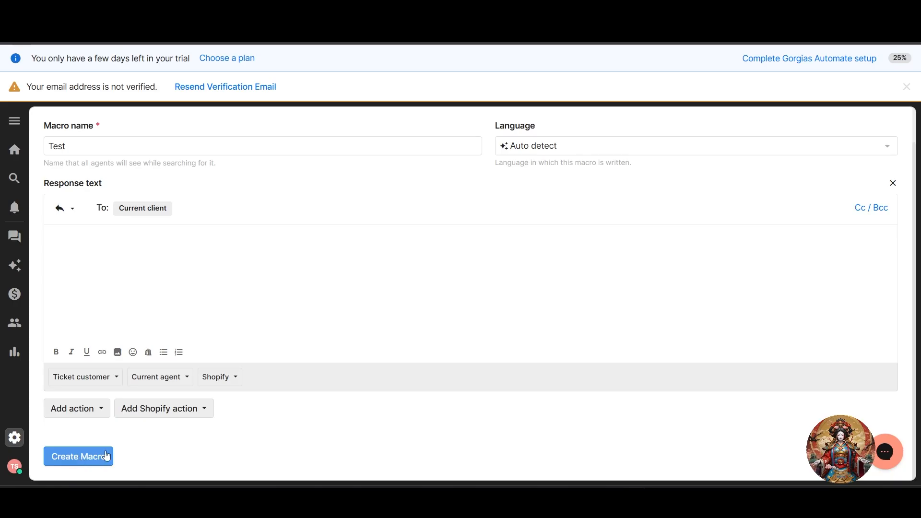
pyautogui.write('zz')
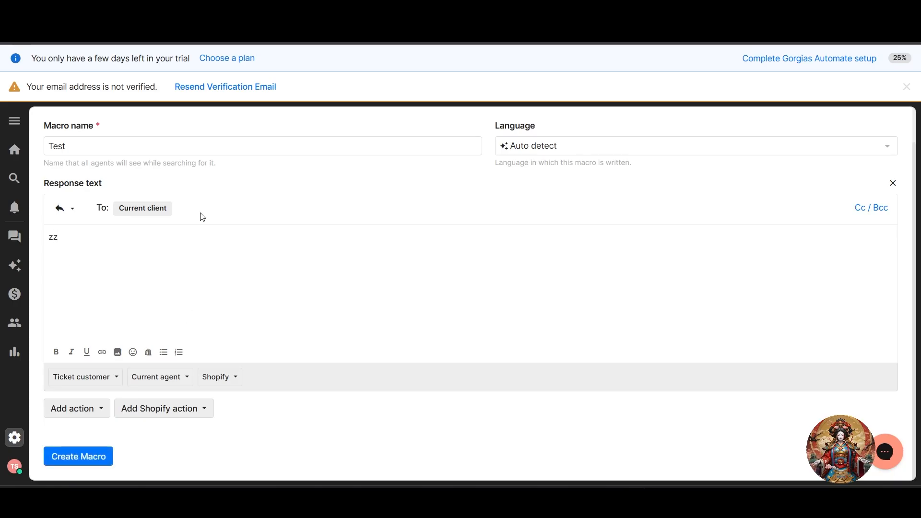
pyautogui.press('BackSpace')
pyautogui.press('BackSpace')
# - Open a new ticket form from the home page and examine its assignee options and ticket fields
pyautogui.moveTo(20, 155)
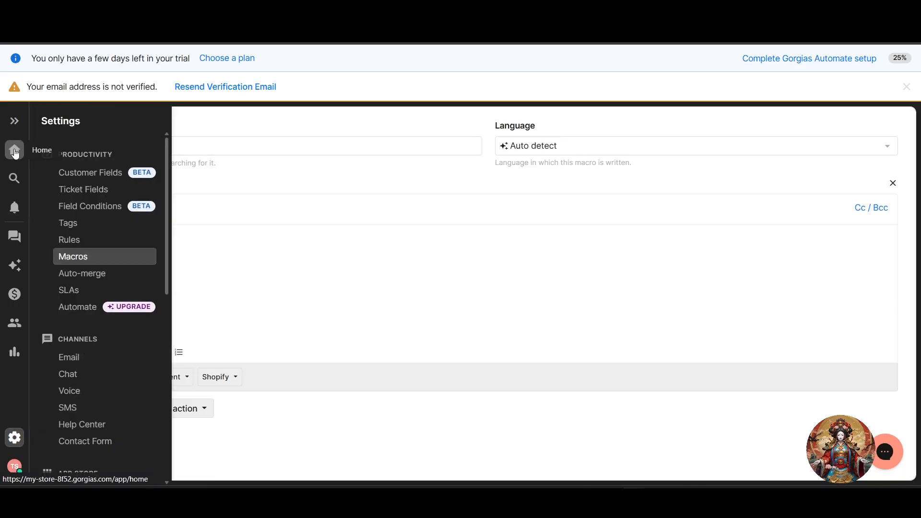
pyautogui.click(15, 152)
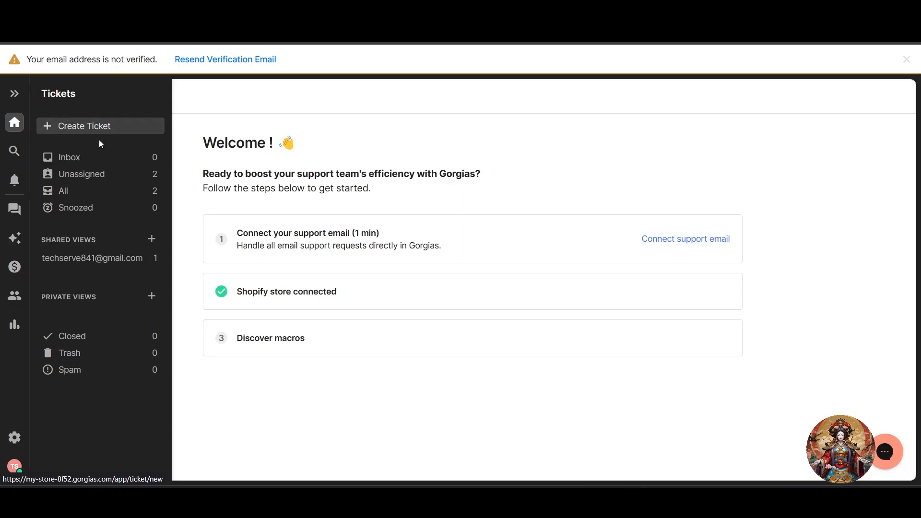
pyautogui.click(101, 127)
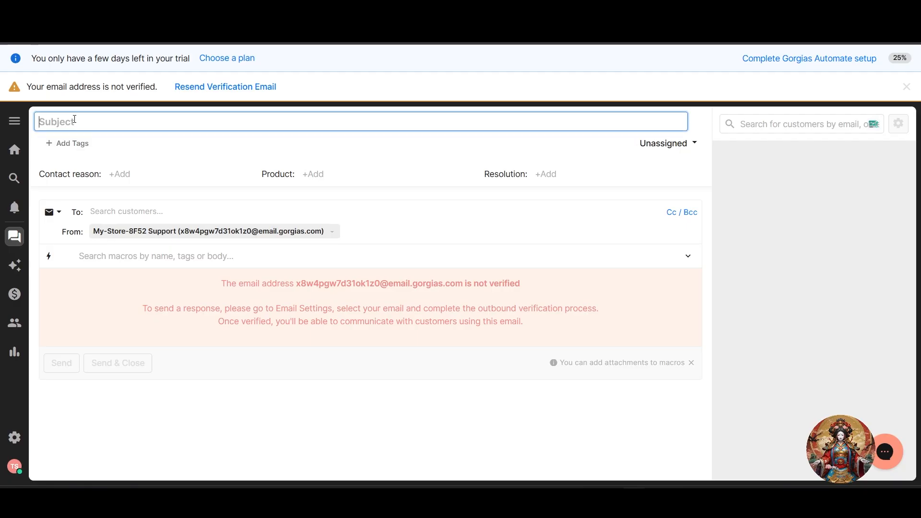
pyautogui.click(664, 144)
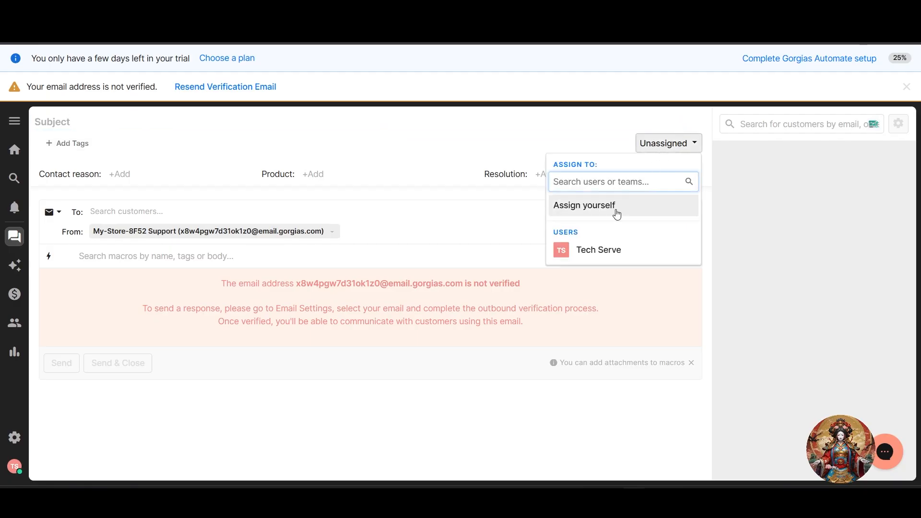
pyautogui.click(454, 176)
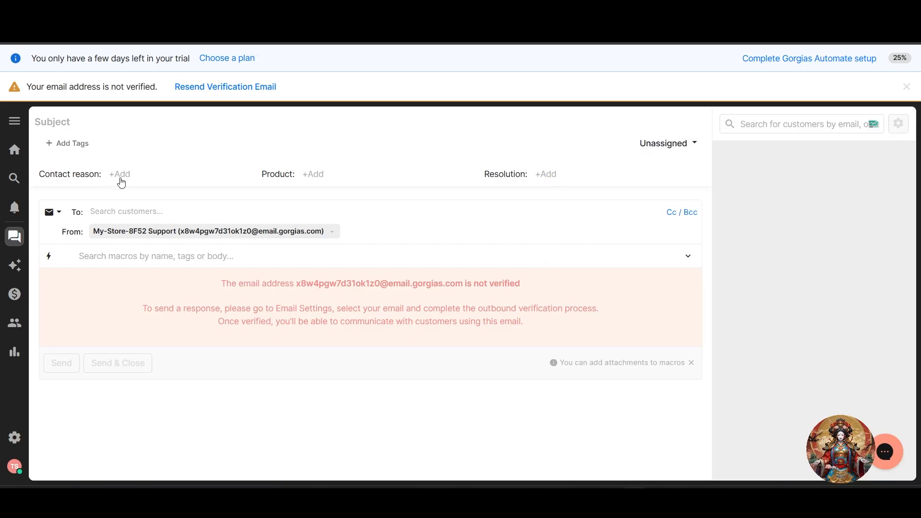
pyautogui.moveTo(302, 180)
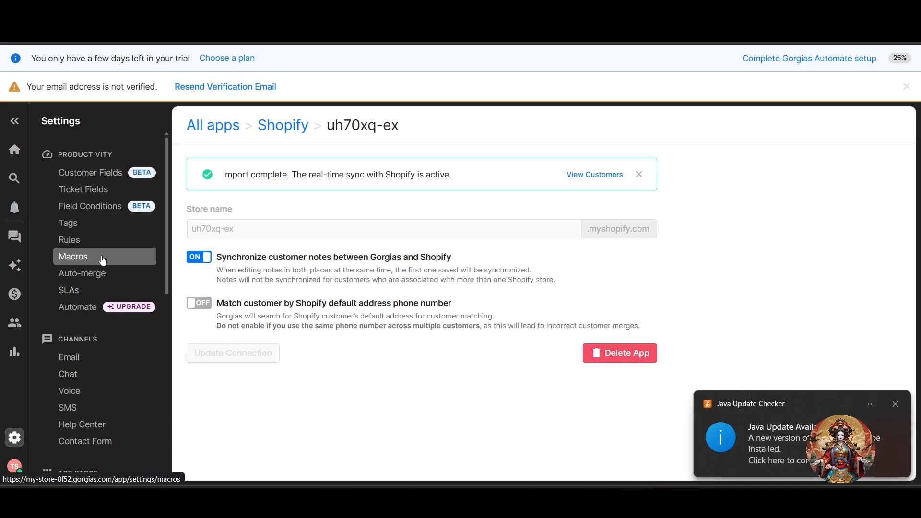
# - Return to the macros settings and start a new macro
pyautogui.click(79, 263)
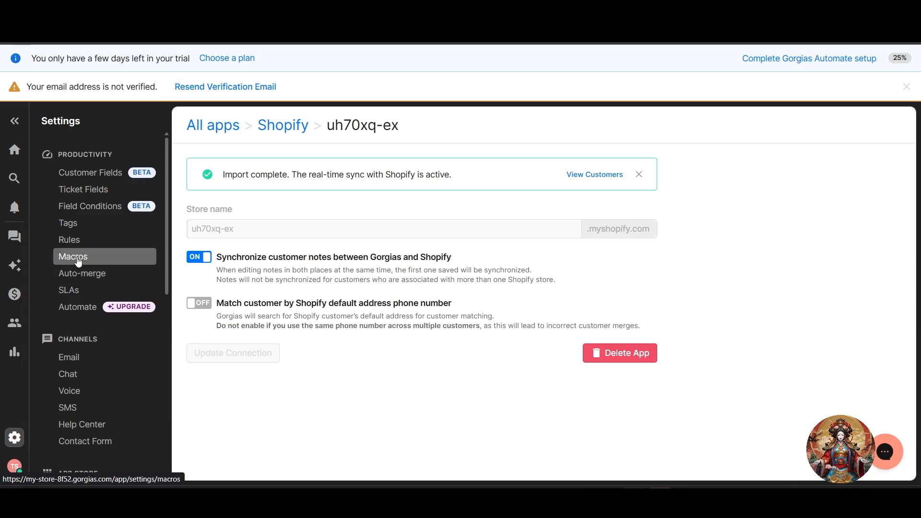
pyautogui.click(96, 257)
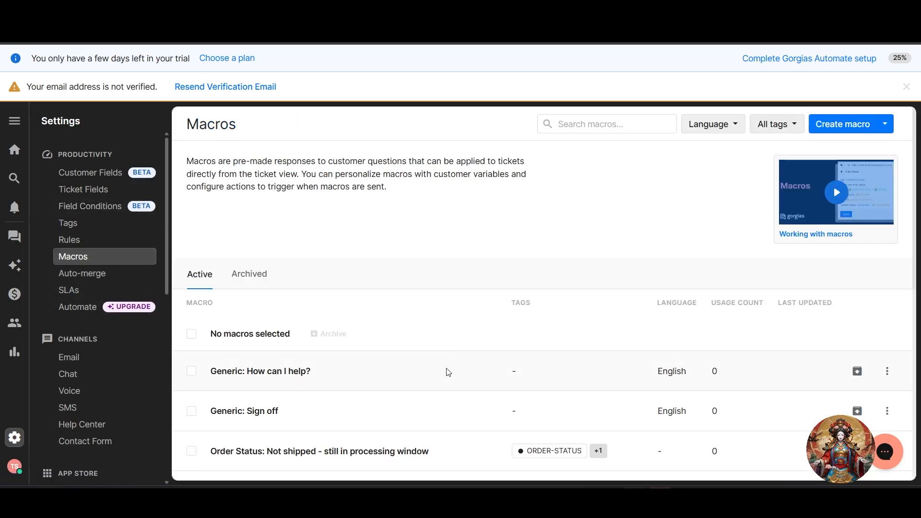
pyautogui.click(856, 129)
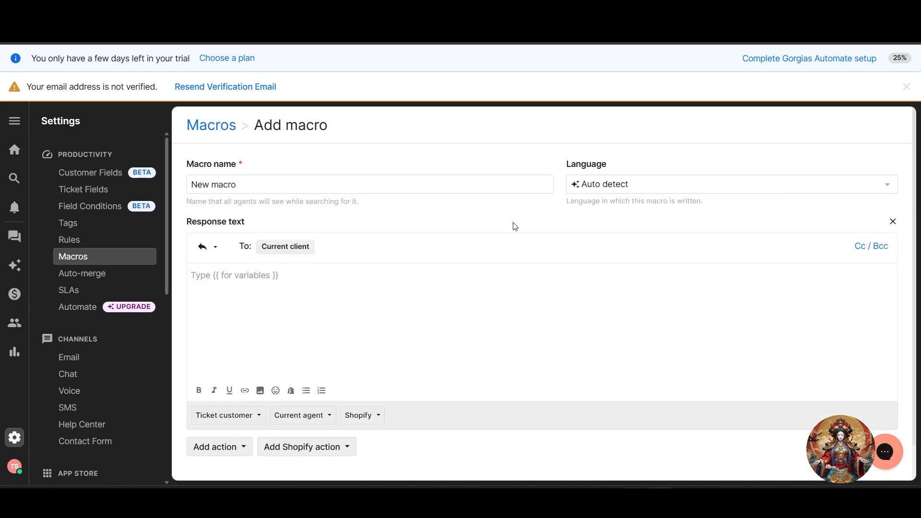
pyautogui.scroll(-1, 511, 231)
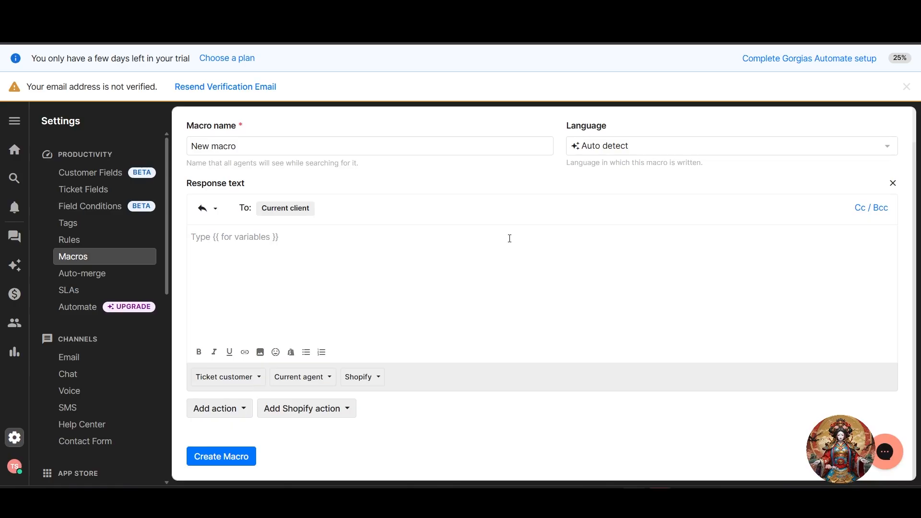
pyautogui.scroll(1, 497, 247)
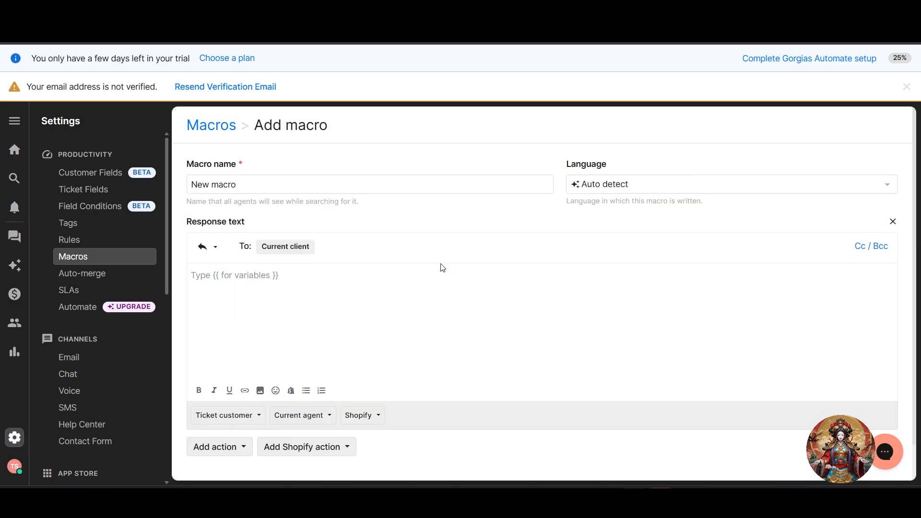
# - Name the new macro "order shipped" and place the cursor in its response text
pyautogui.doubleClick(309, 189)
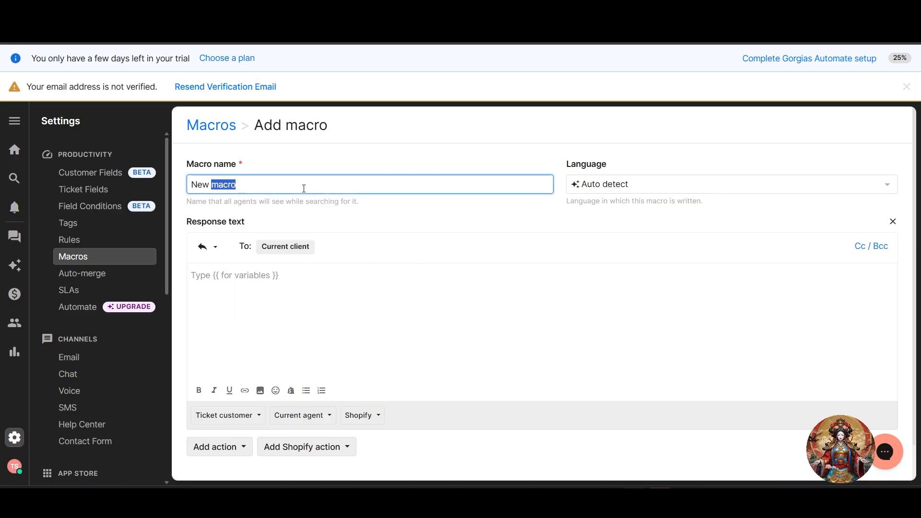
pyautogui.hotkey('ctrl', 'a')
pyautogui.write('order shi')
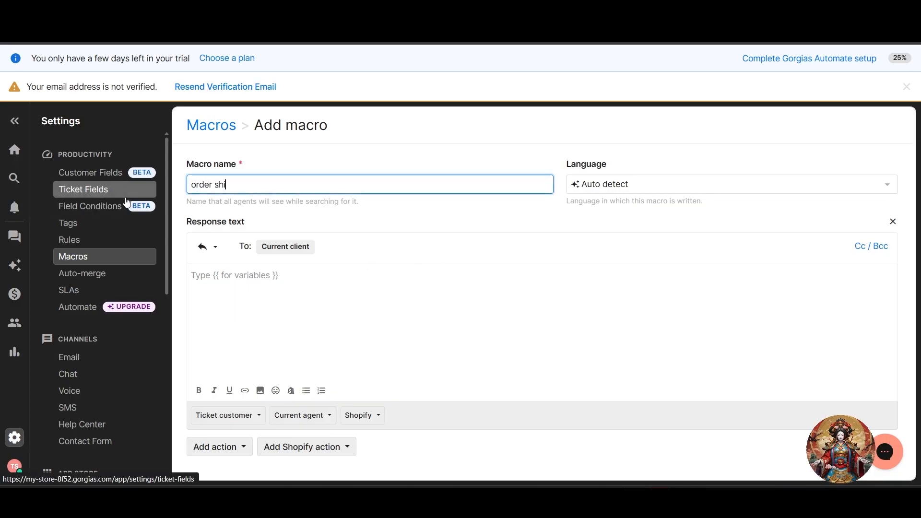
pyautogui.write('pped messag')
pyautogui.press('BackSpace')
pyautogui.press('BackSpace')
pyautogui.press('BackSpace')
pyautogui.press('BackSpace')
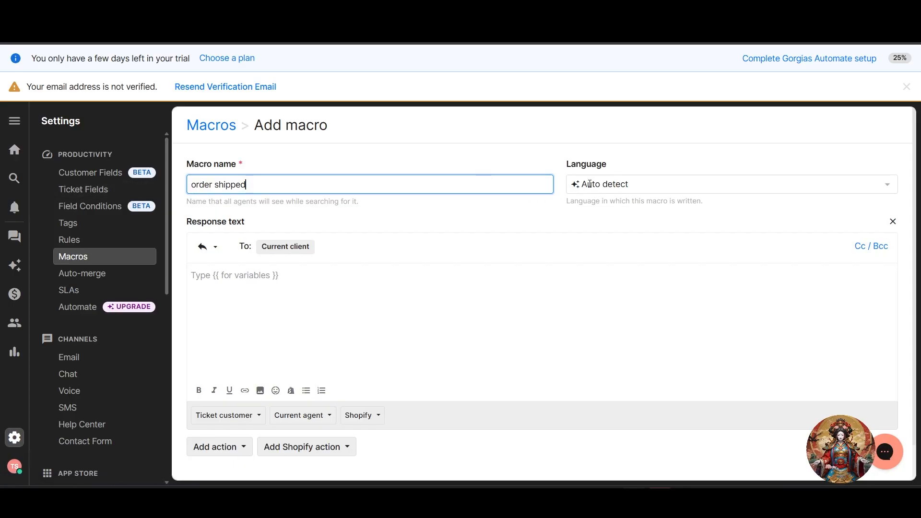
pyautogui.click(451, 308)
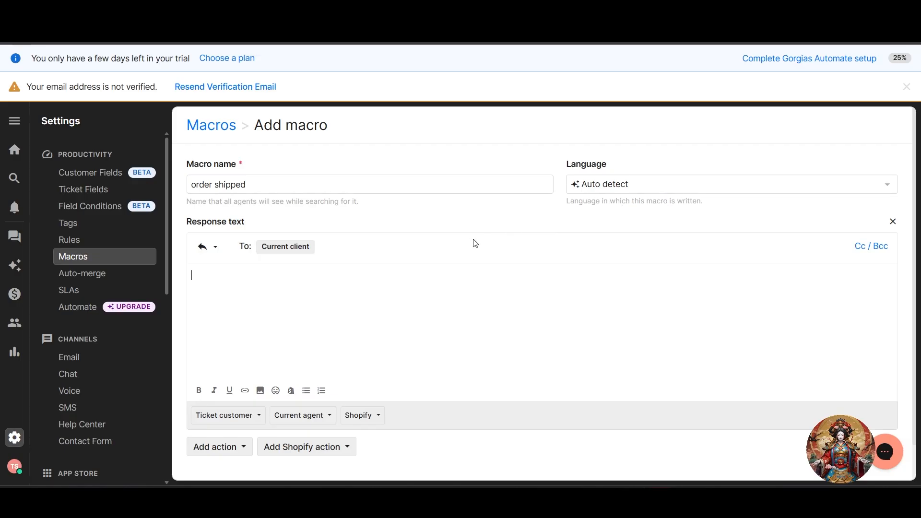
pyautogui.scroll(-1, 329, 312)
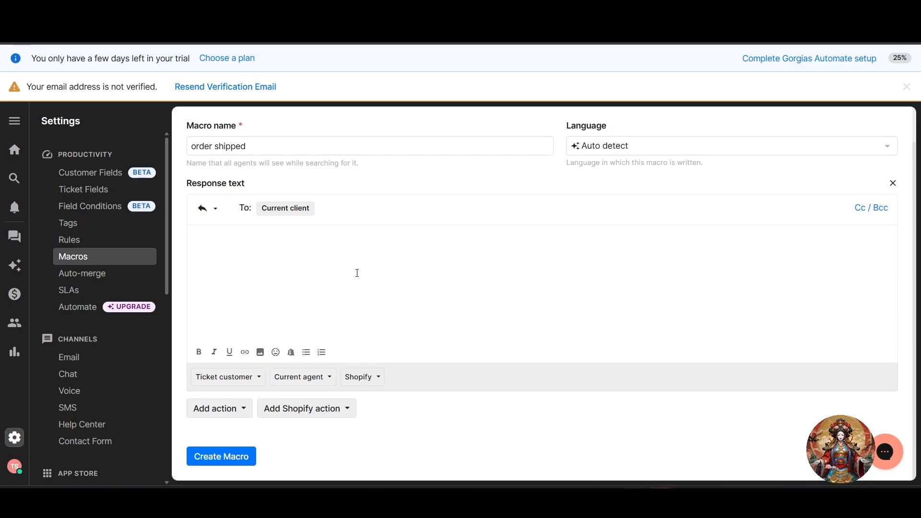
# - Write "Hi there! your order has been shipped" as the macro's response text
pyautogui.write('Hi')
pyautogui.write(' there ')
pyautogui.write(' your has')
pyautogui.press('BackSpace')
pyautogui.press('BackSpace')
pyautogui.press('BackSpace')
pyautogui.write('order ')
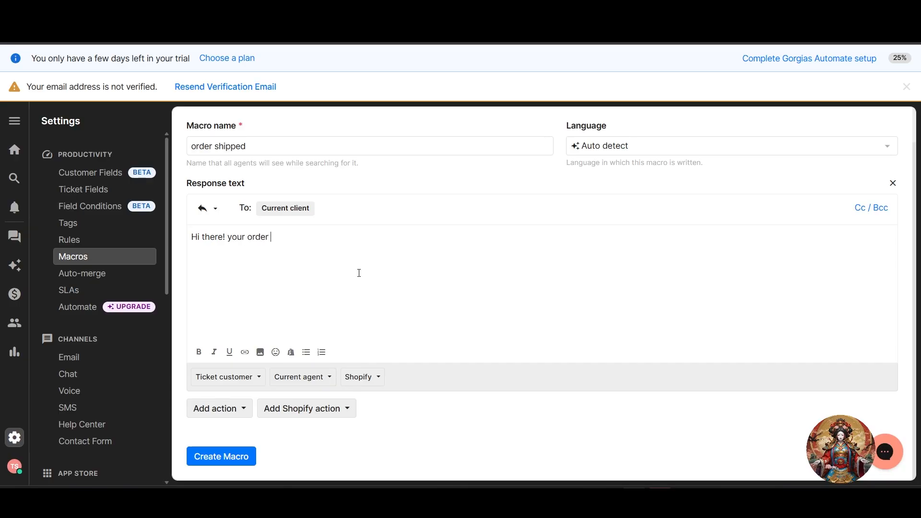
pyautogui.write('has been ')
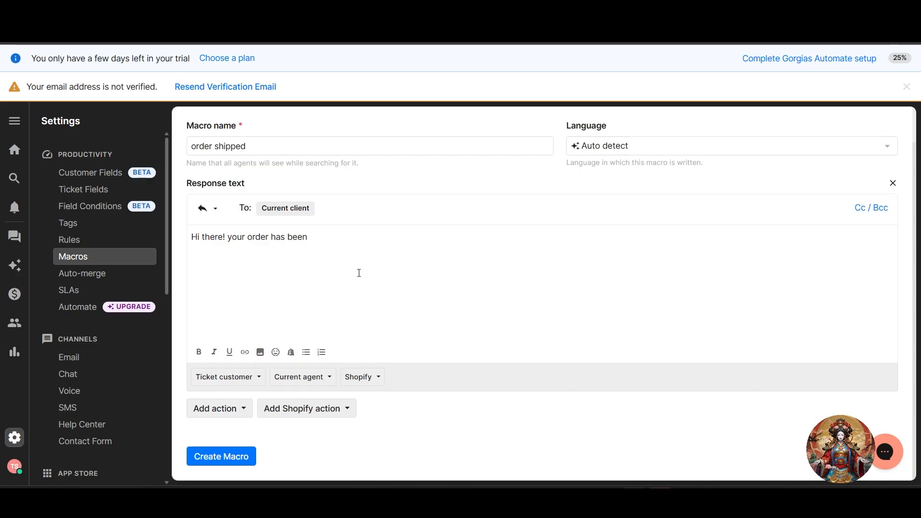
pyautogui.write('shipped')
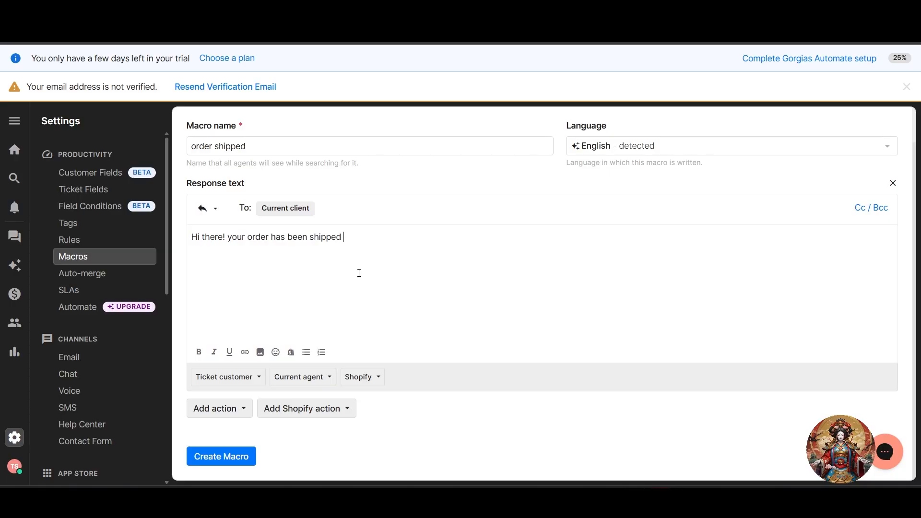
# - Check which ticket actions and Shopify actions can be added to the macro
pyautogui.click(231, 415)
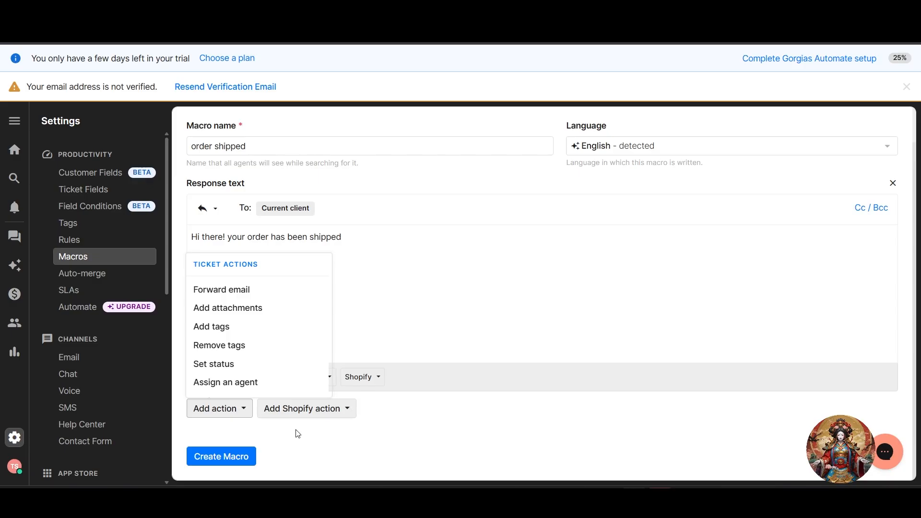
pyautogui.click(276, 428)
pyautogui.click(310, 415)
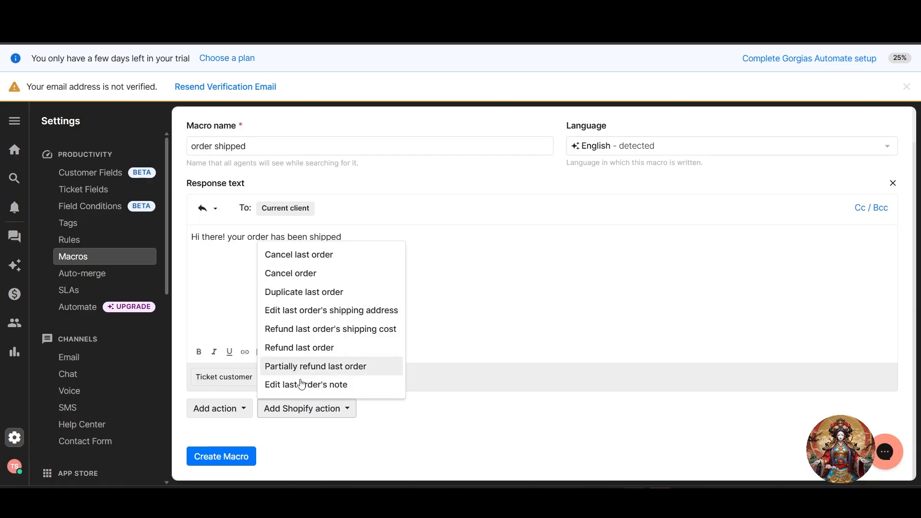
pyautogui.click(294, 440)
# - Add a Forward email action to the macro and read the notice about forwarded messages
pyautogui.click(224, 411)
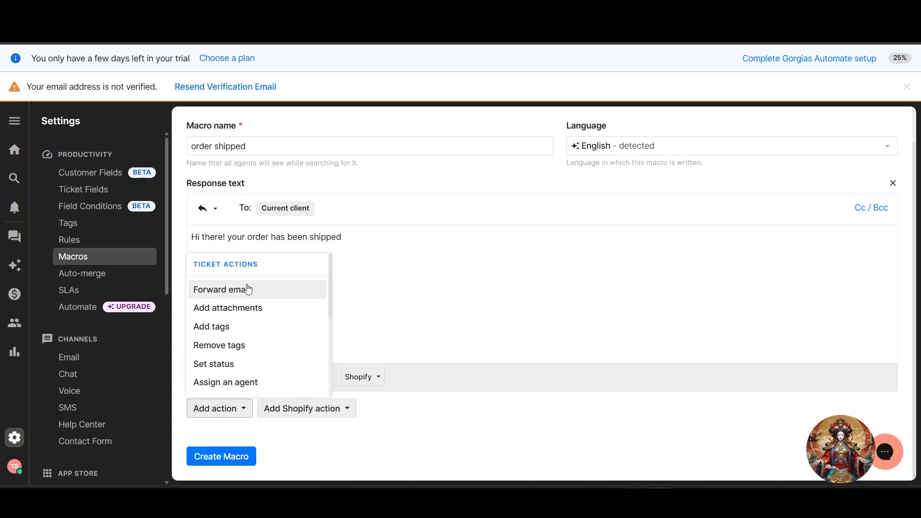
pyautogui.click(276, 290)
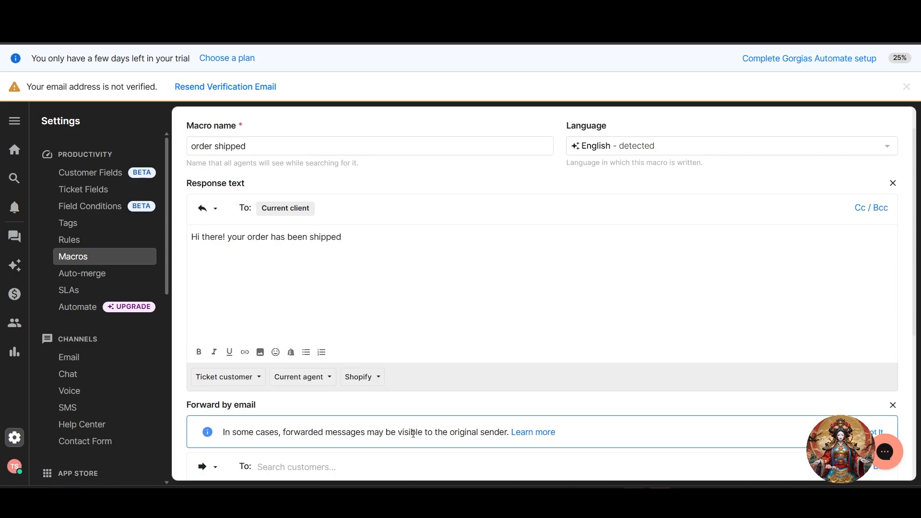
pyautogui.scroll(-5, 413, 433)
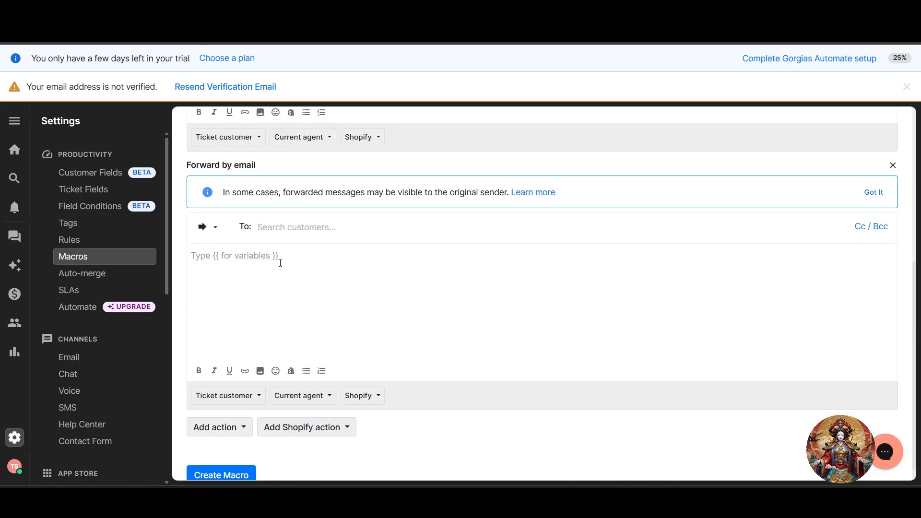
pyautogui.moveTo(225, 192); pyautogui.dragTo(508, 199)
pyautogui.scroll(5, 319, 384)
pyautogui.scroll(1, 333, 372)
pyautogui.scroll(-6, 441, 221)
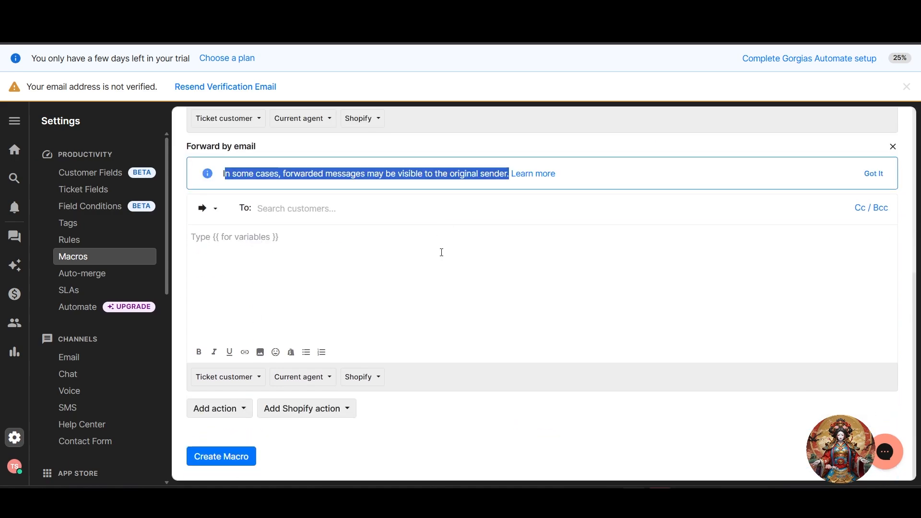
# - Try to create the order shipped macro and check its filled-in form
pyautogui.click(242, 460)
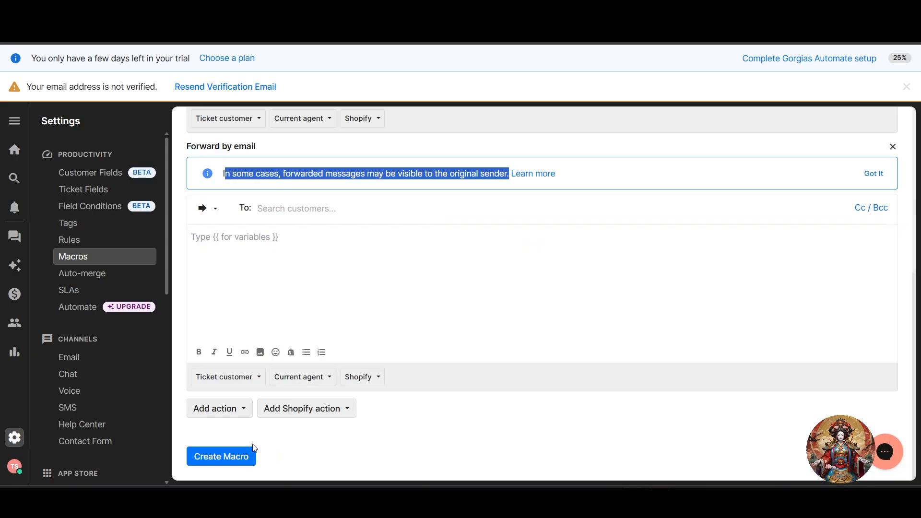
pyautogui.click(229, 462)
pyautogui.scroll(6, 376, 364)
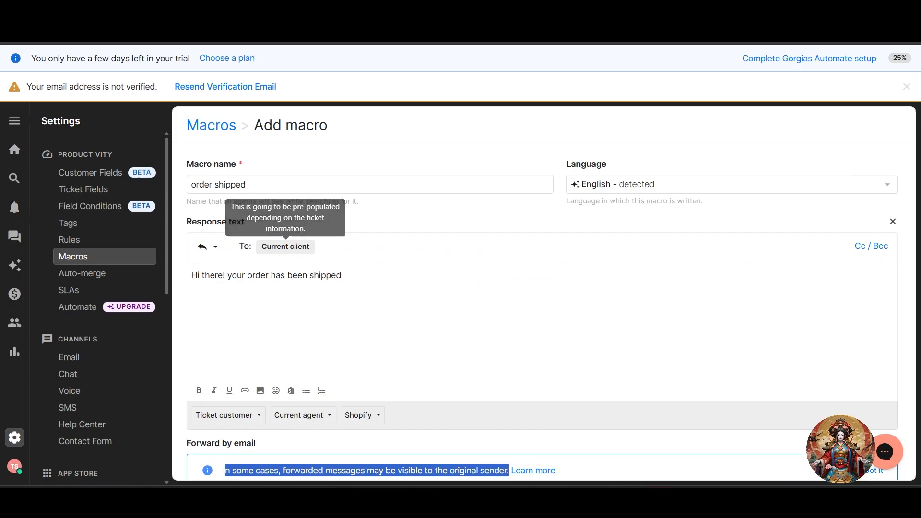
# - Return to the macros list and look through the active macros
pyautogui.click(110, 262)
pyautogui.scroll(-3, 526, 310)
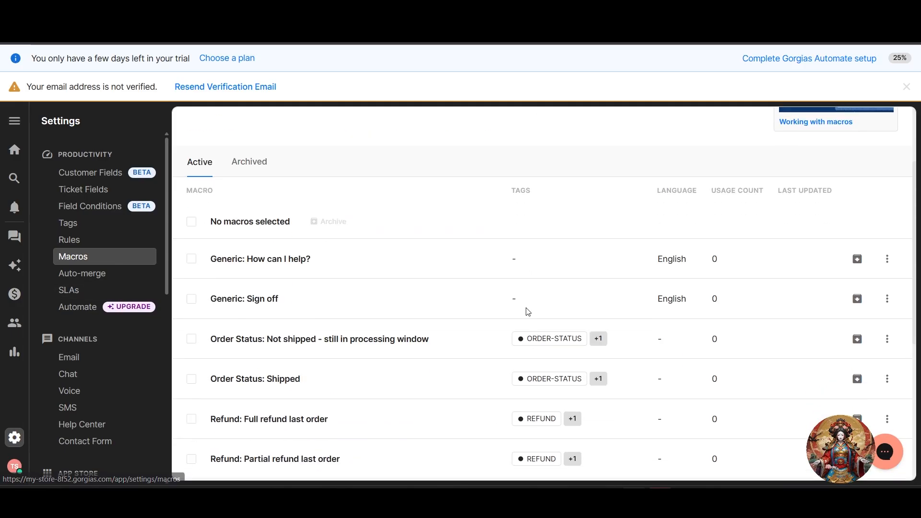
pyautogui.scroll(-3, 696, 286)
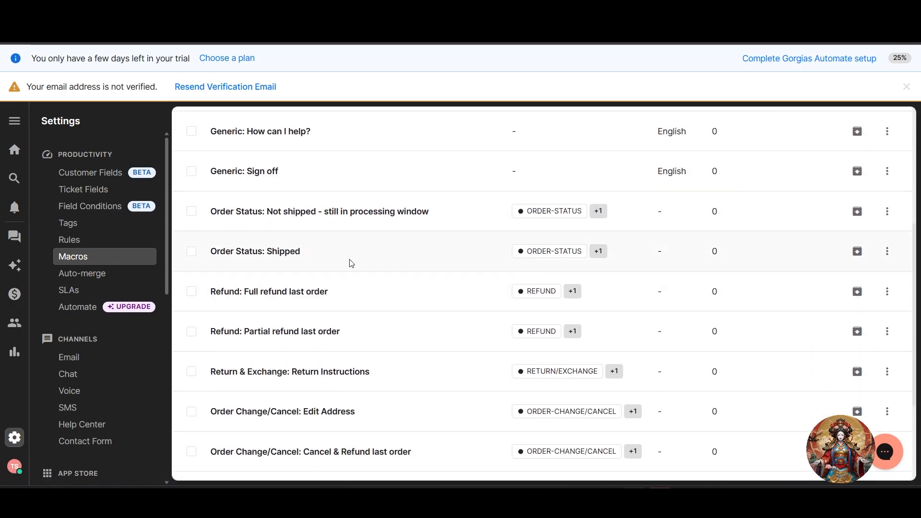
pyautogui.scroll(-3, 491, 262)
pyautogui.scroll(-1, 499, 266)
pyautogui.scroll(10, 489, 271)
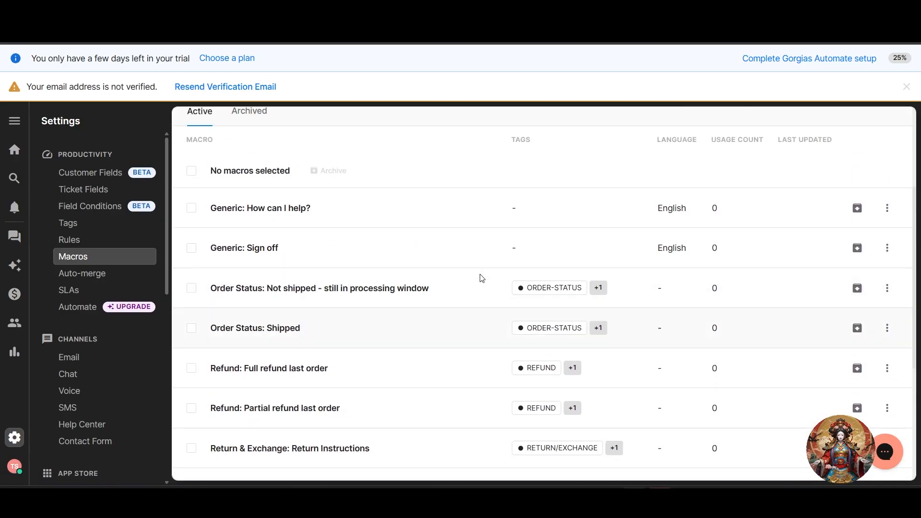
# - Open the "Generic: How can I help?" macro and examine its response text and action options
pyautogui.click(382, 379)
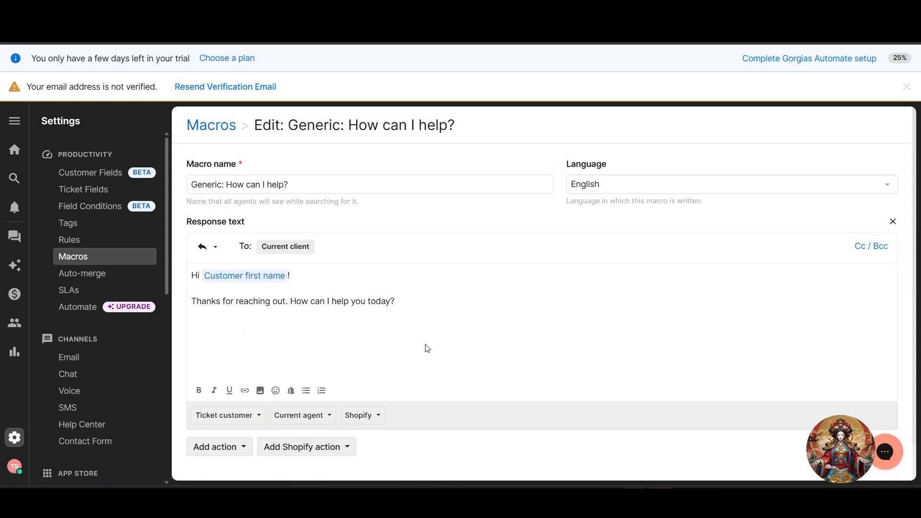
pyautogui.scroll(-1, 423, 336)
pyautogui.click(221, 416)
pyautogui.click(221, 417)
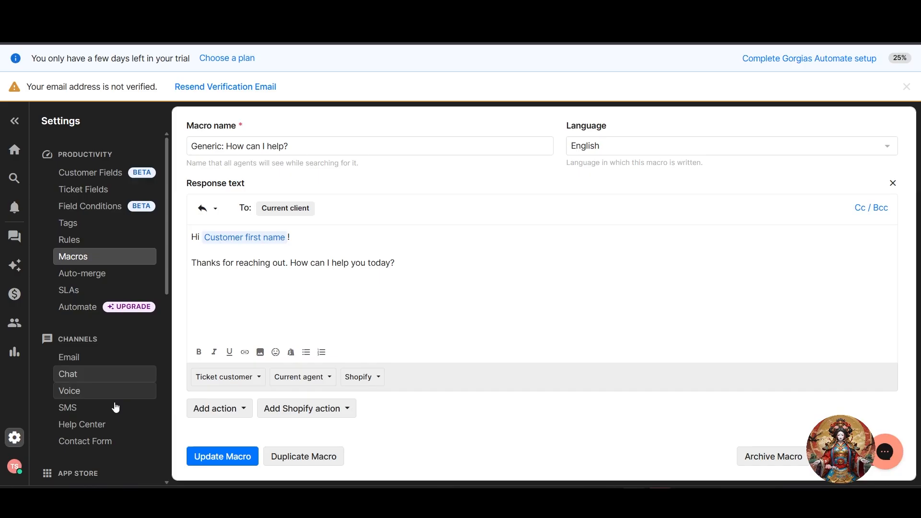
# - Open the customers list, examine the name, note and email fields for adding a customer, and close the form without saving
pyautogui.click(15, 328)
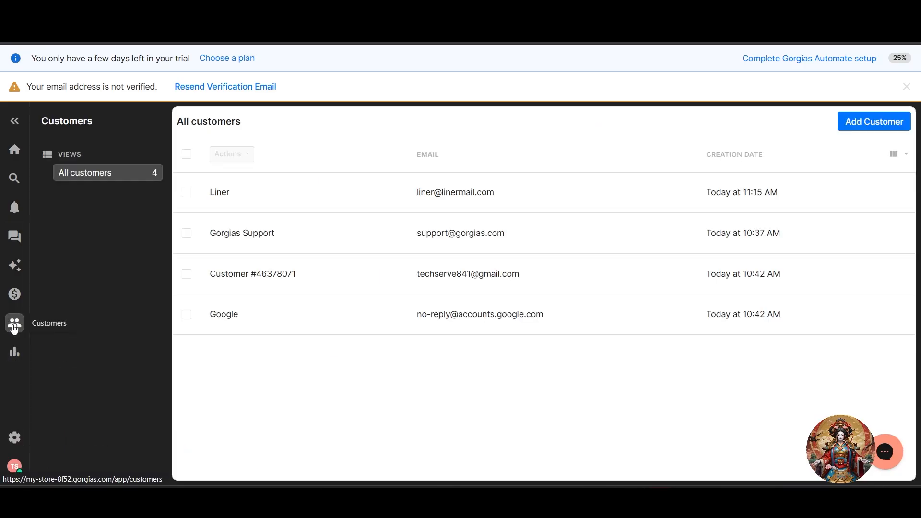
pyautogui.click(869, 124)
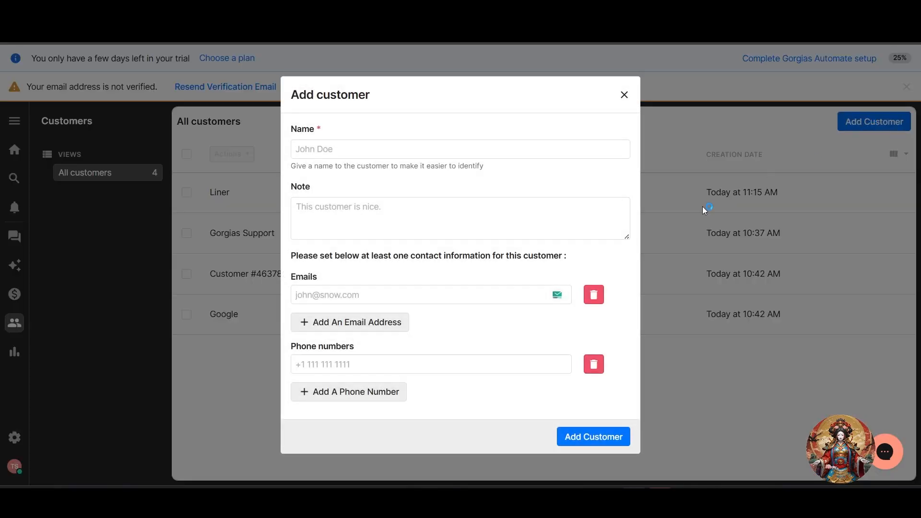
pyautogui.click(393, 148)
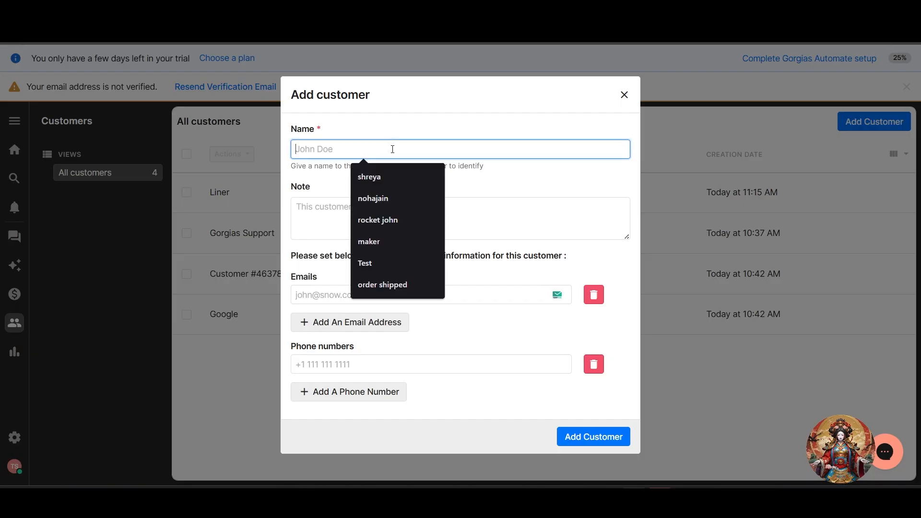
pyautogui.click(357, 213)
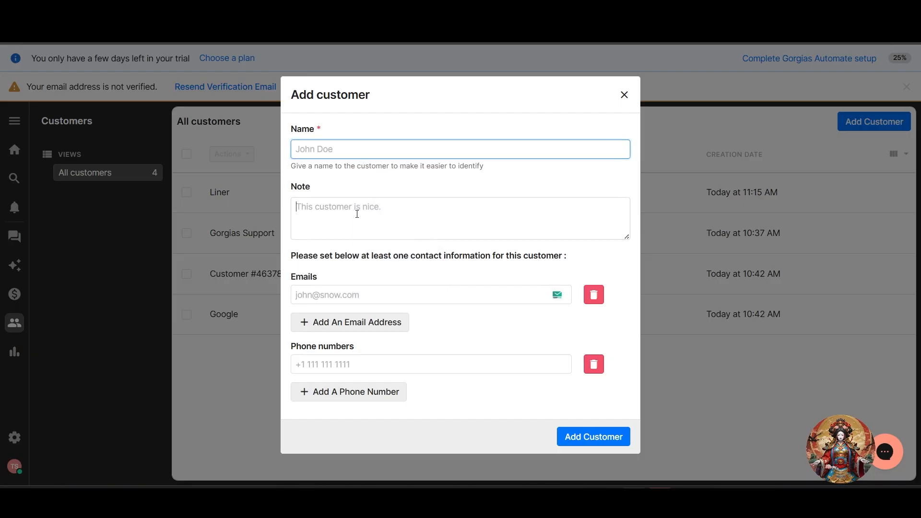
pyautogui.click(325, 297)
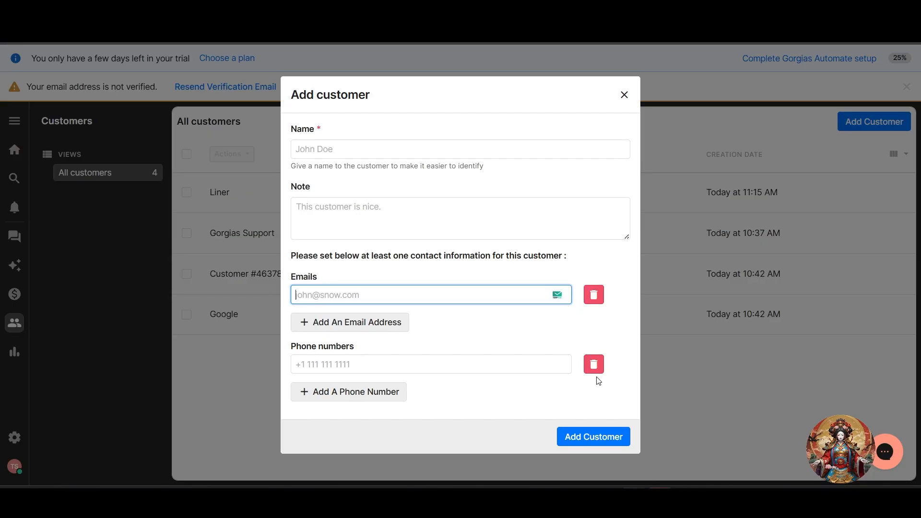
pyautogui.click(624, 94)
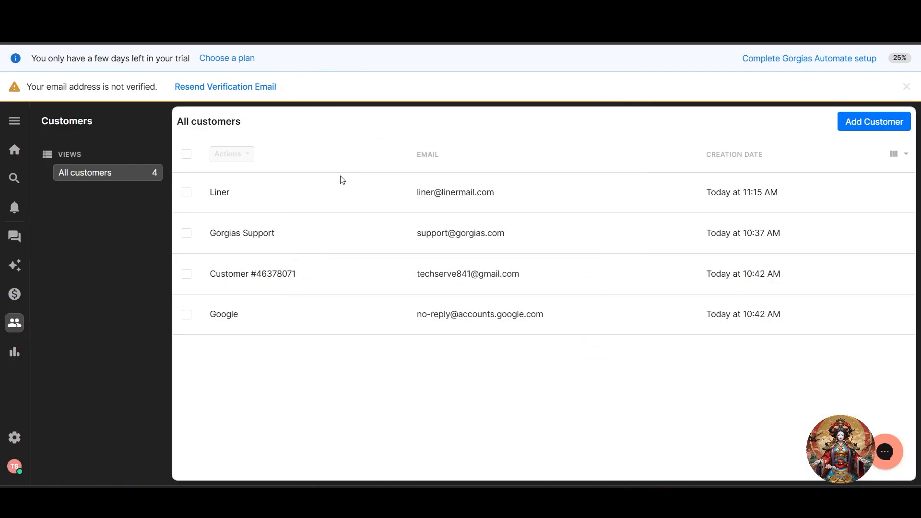
# - Start a new ticket from the home page, show its macro list and enter the subject "Messing order"
pyautogui.click(20, 156)
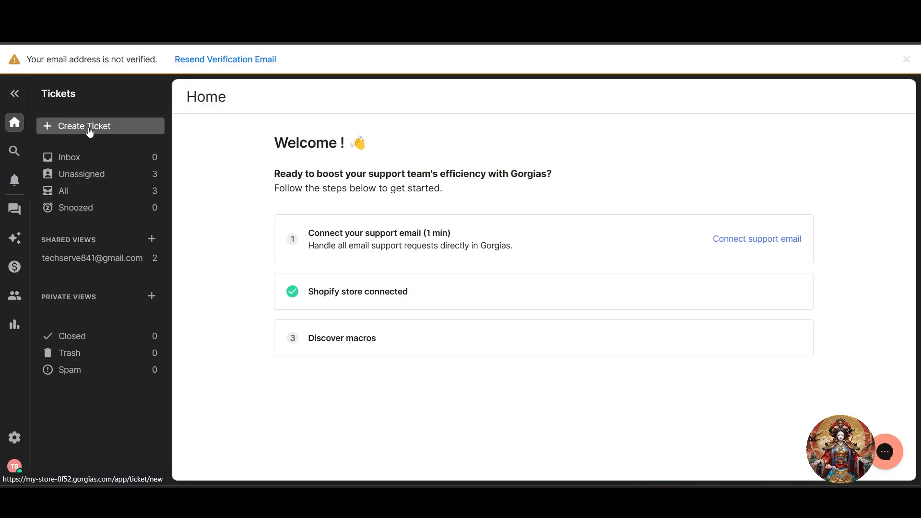
pyautogui.click(125, 127)
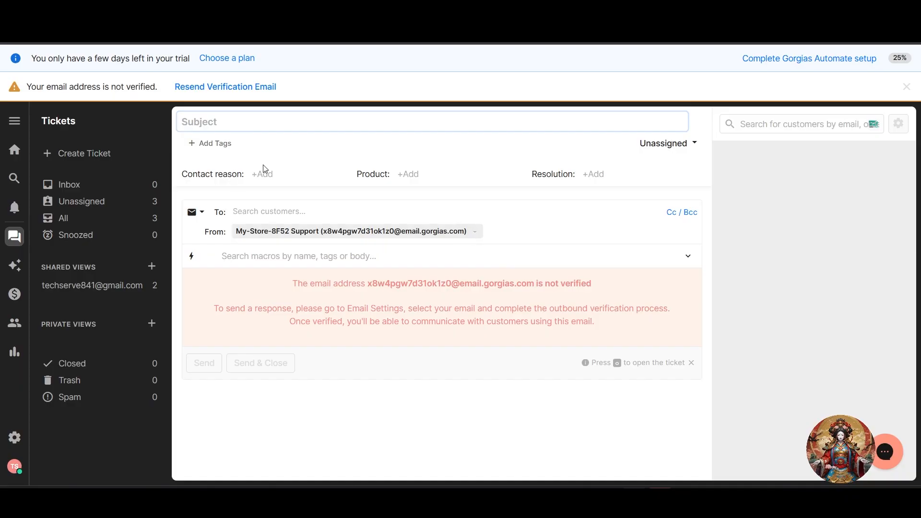
pyautogui.click(256, 254)
pyautogui.click(245, 124)
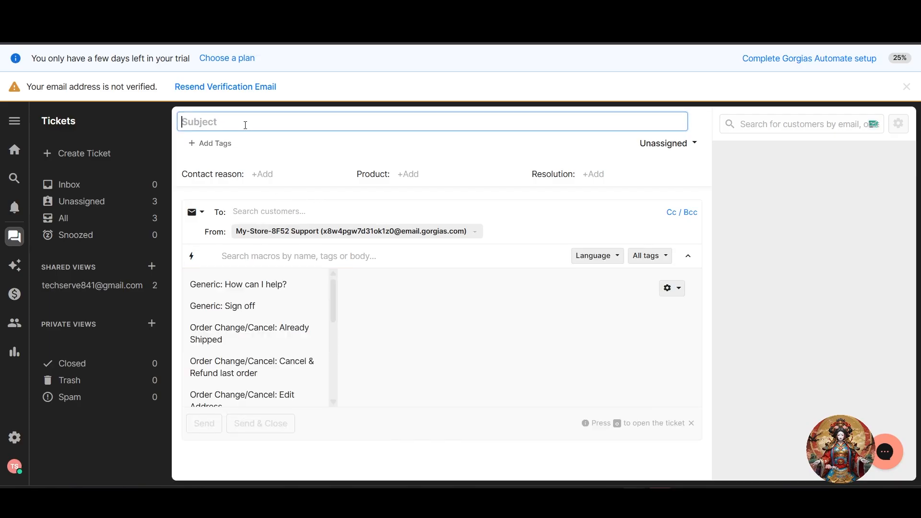
pyautogui.write('Mes')
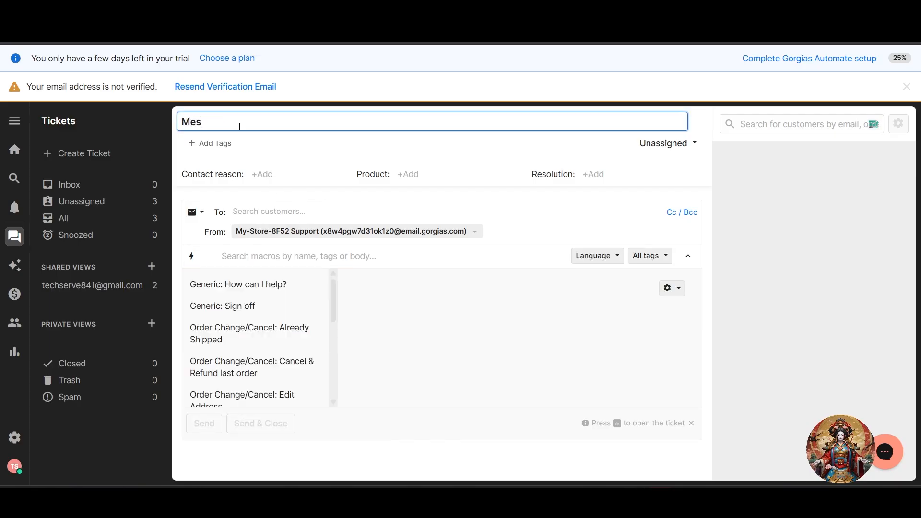
pyautogui.write('sing order')
pyautogui.click(831, 283)
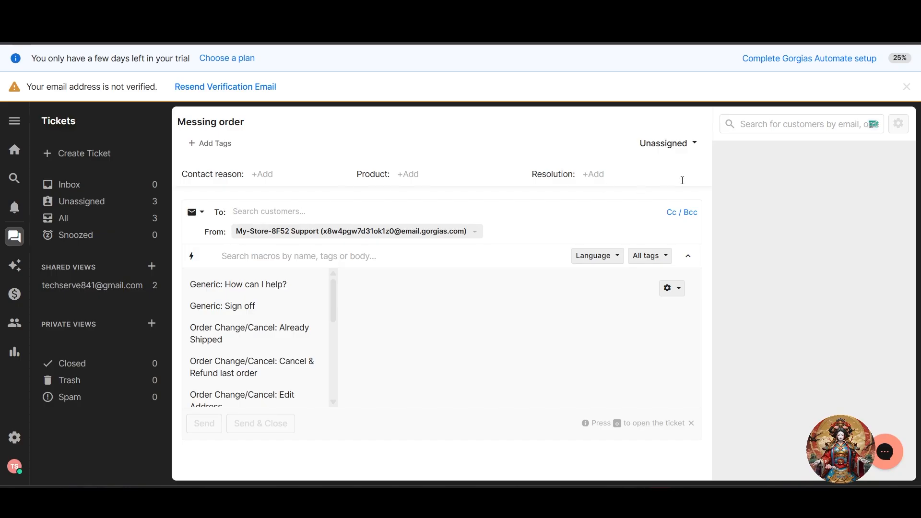
# - Assign the new ticket to yourself and check the assignee selection
pyautogui.click(679, 139)
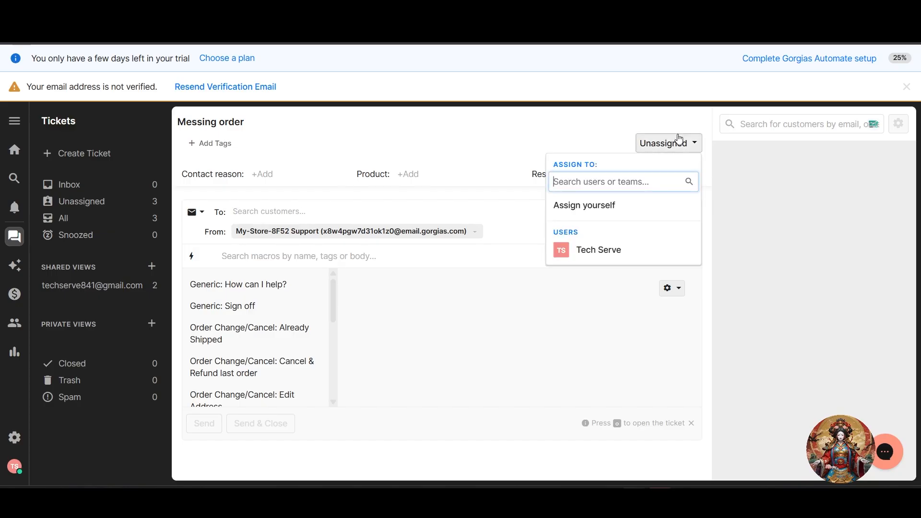
pyautogui.click(605, 205)
pyautogui.click(669, 149)
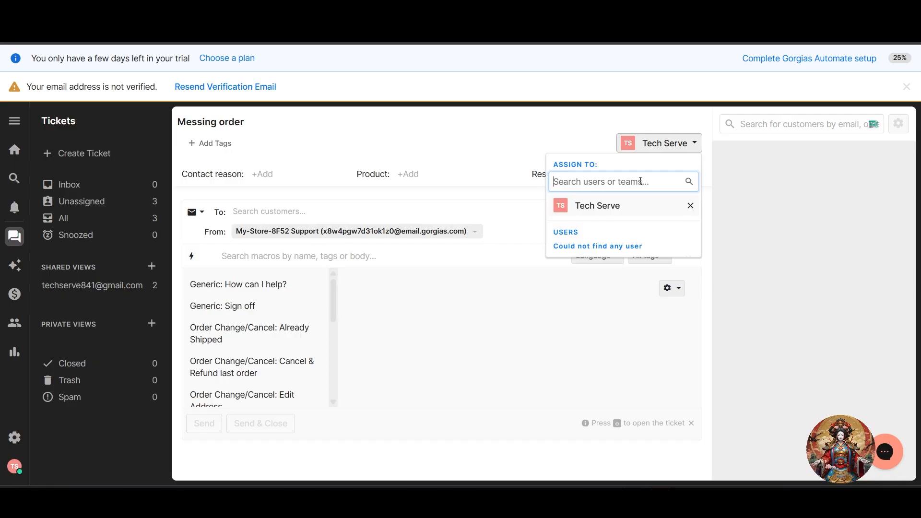
pyautogui.click(785, 196)
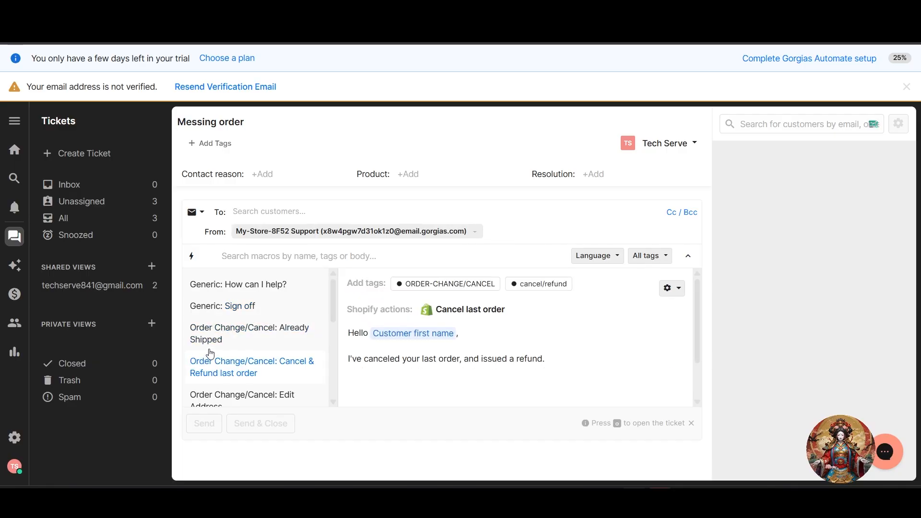
# - Browse the macro previews in the ticket and apply the "Return & Exchange: Damaged Items" macro
pyautogui.scroll(-5, 240, 346)
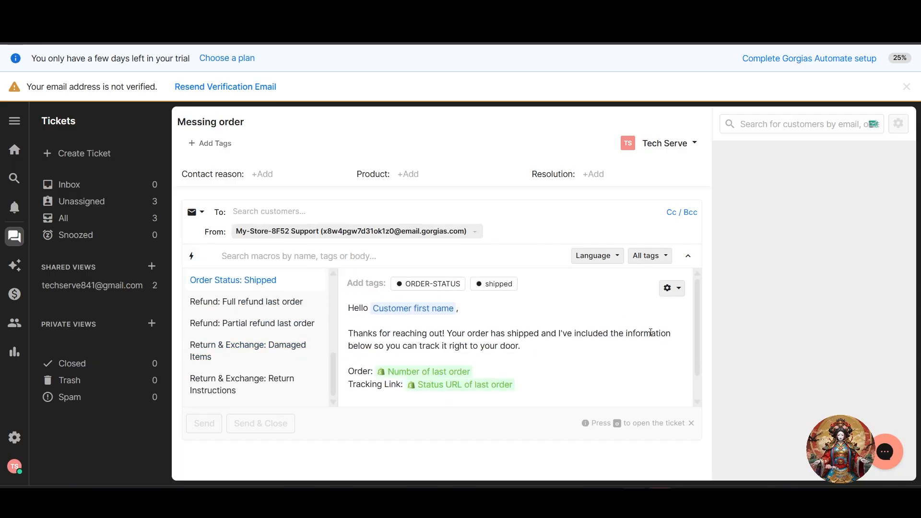
pyautogui.press('Down')
pyautogui.press('Down')
pyautogui.press('Down')
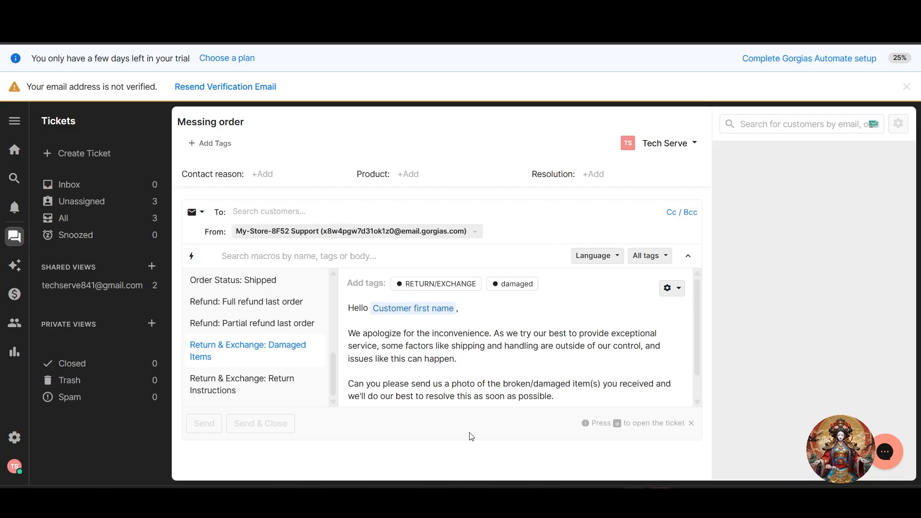
pyautogui.scroll(-1, 602, 353)
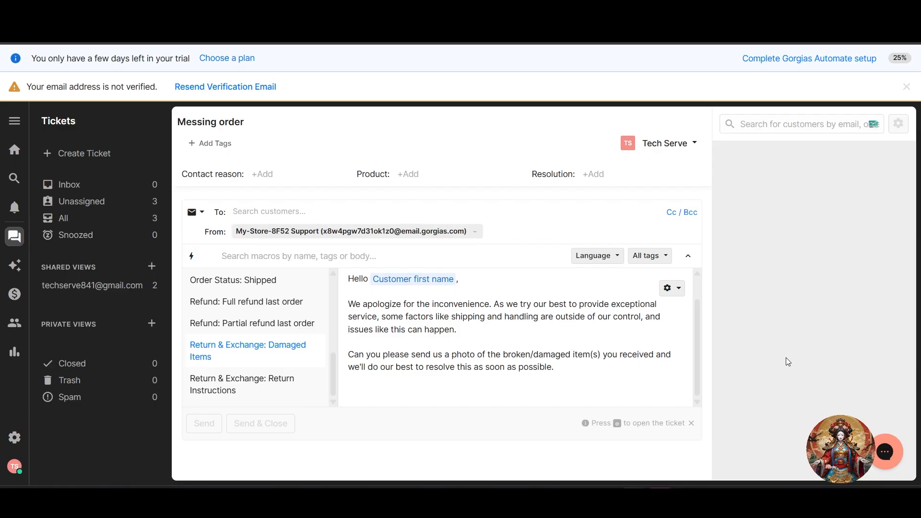
pyautogui.click(245, 350)
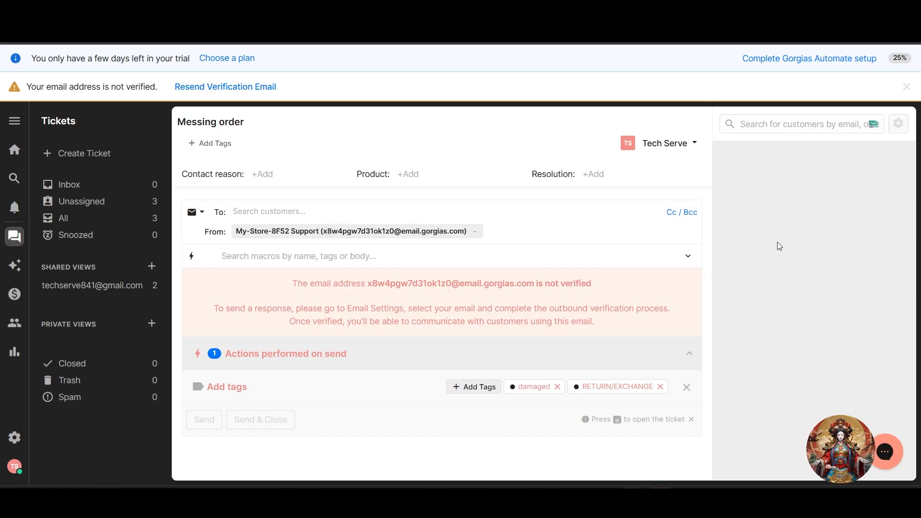
pyautogui.rightClick(829, 289)
pyautogui.press('Escape')
# - Open the full app list in the settings and go to the Facebook, Messenger & Instagram integration
pyautogui.click(14, 438)
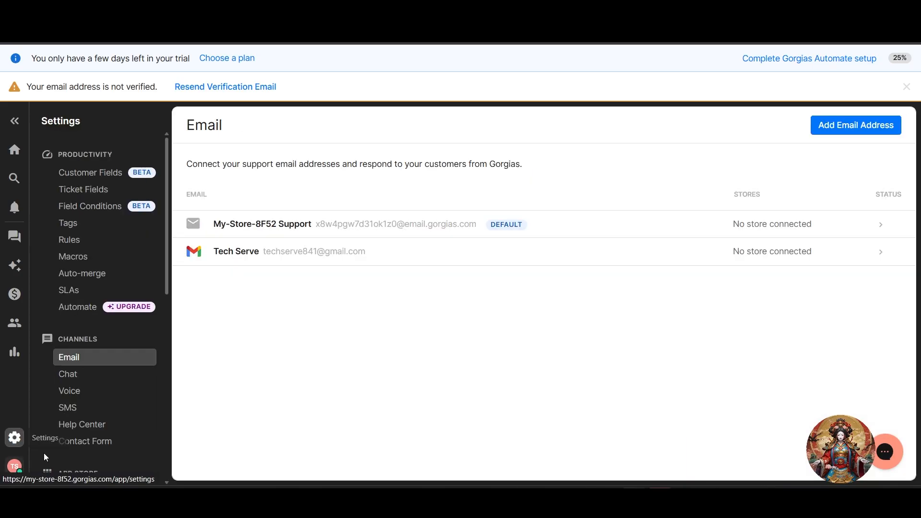
pyautogui.scroll(-3, 96, 386)
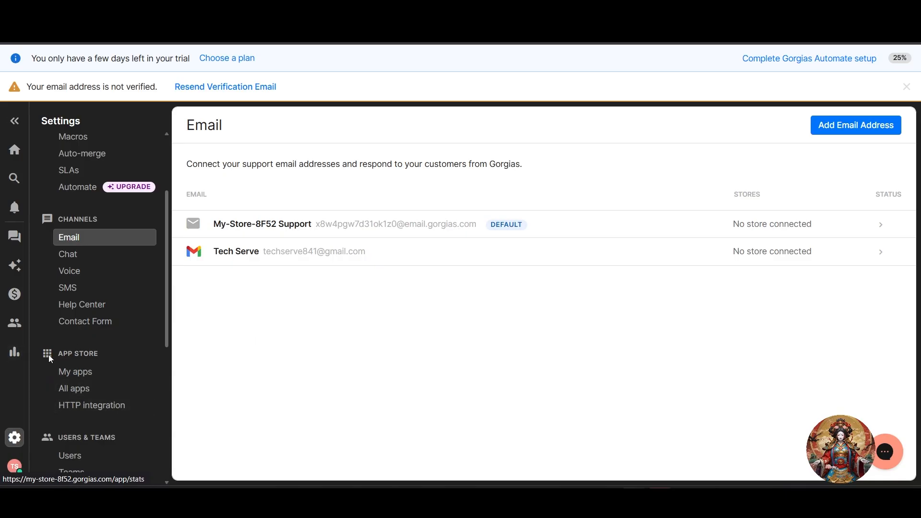
pyautogui.moveTo(47, 354); pyautogui.dragTo(95, 355)
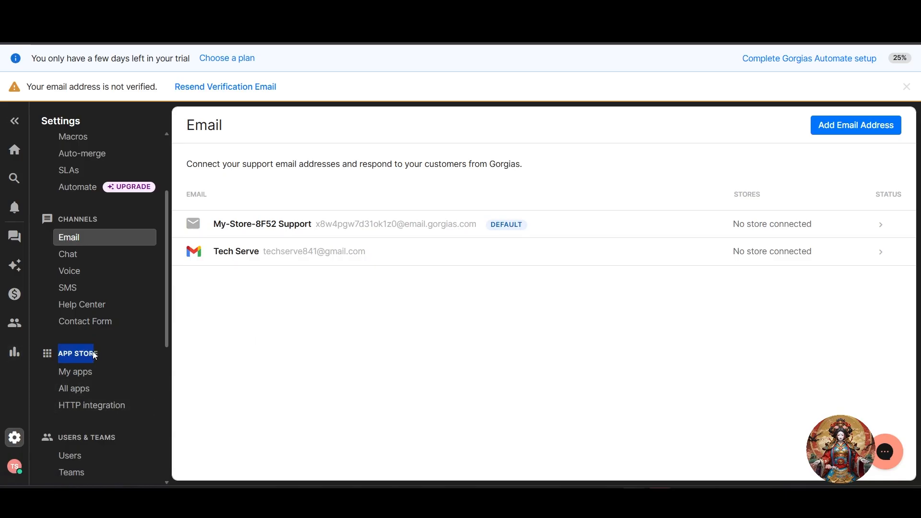
pyautogui.click(77, 389)
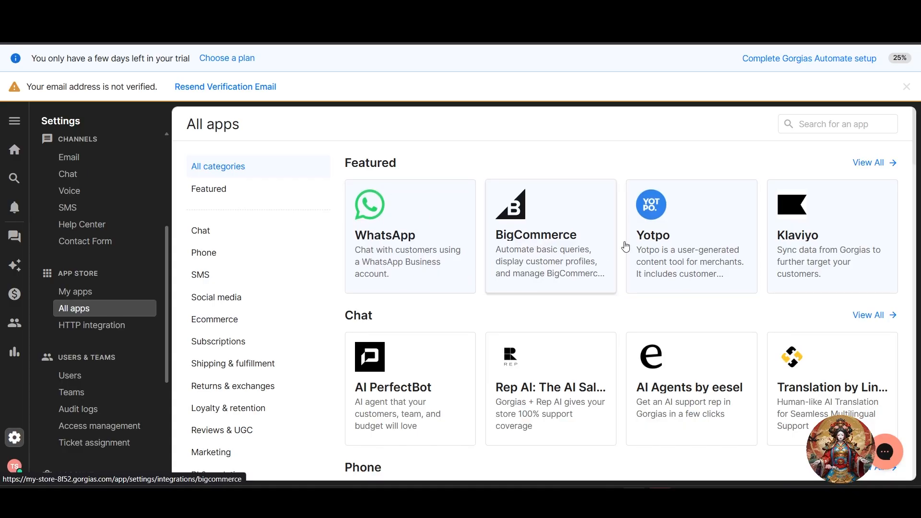
pyautogui.scroll(-2, 671, 259)
pyautogui.scroll(-10, 671, 259)
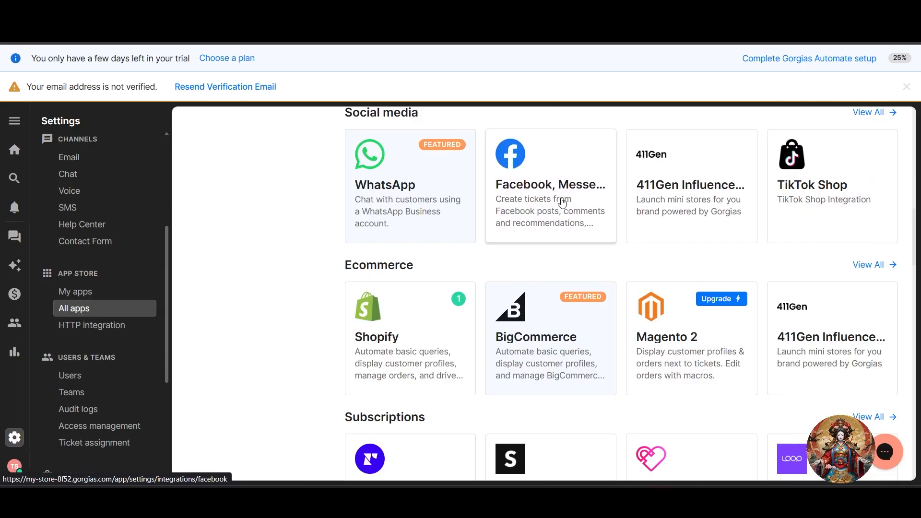
pyautogui.click(558, 204)
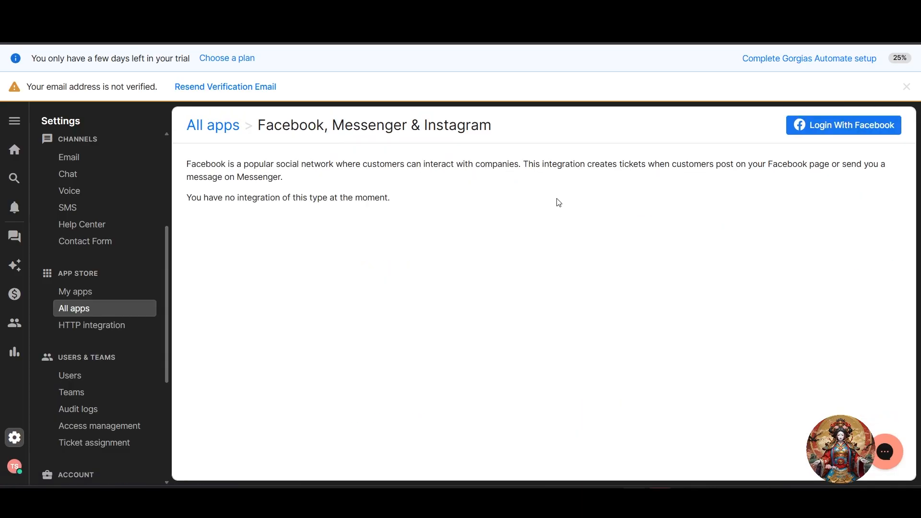